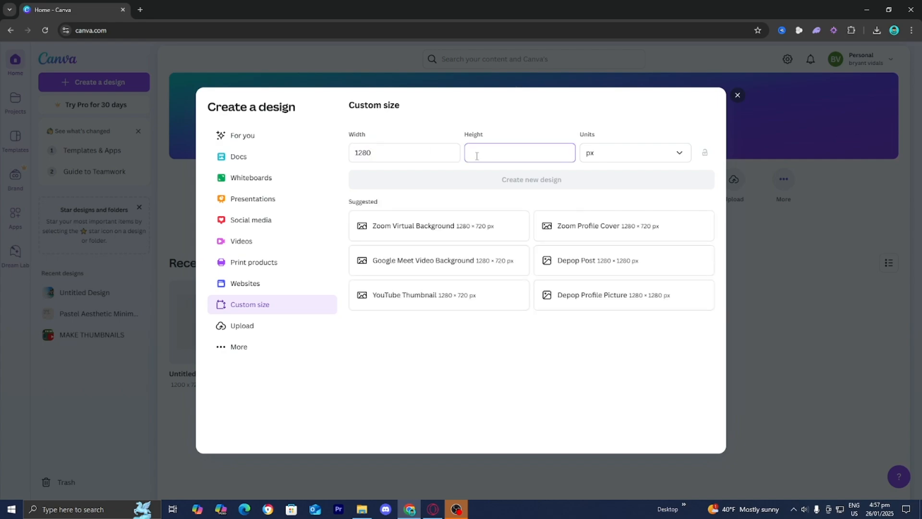
Set the custom size's height to 720 px alongside the 1280 px width and create the new design
{"action": "type", "text": "20"}
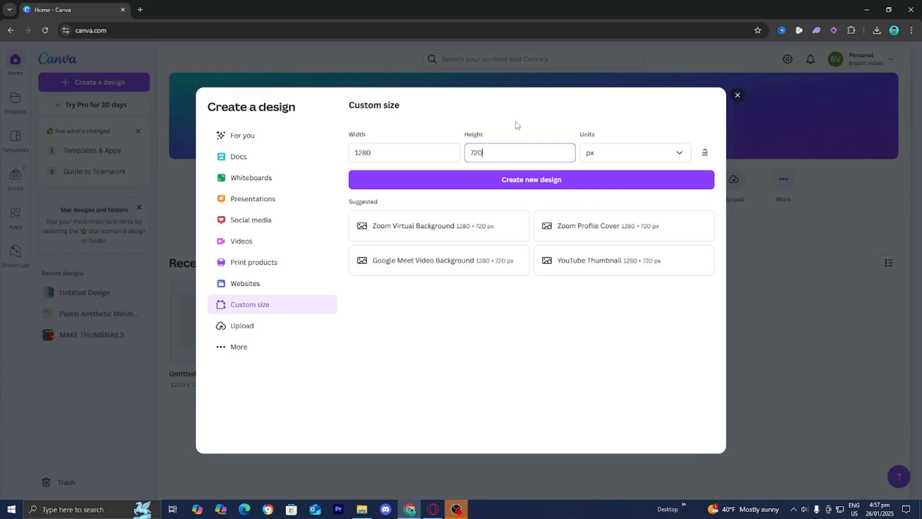
{"action": "left_click", "coordinate": [512, 182]}
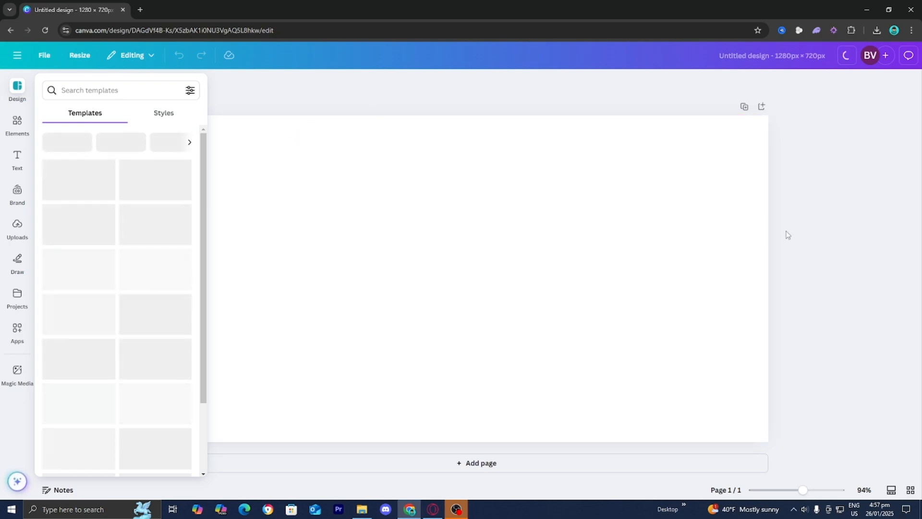
Place the uploaded beach photo with the rock formations on the page and enlarge it to cover the whole canvas
{"action": "left_click", "coordinate": [10, 225]}
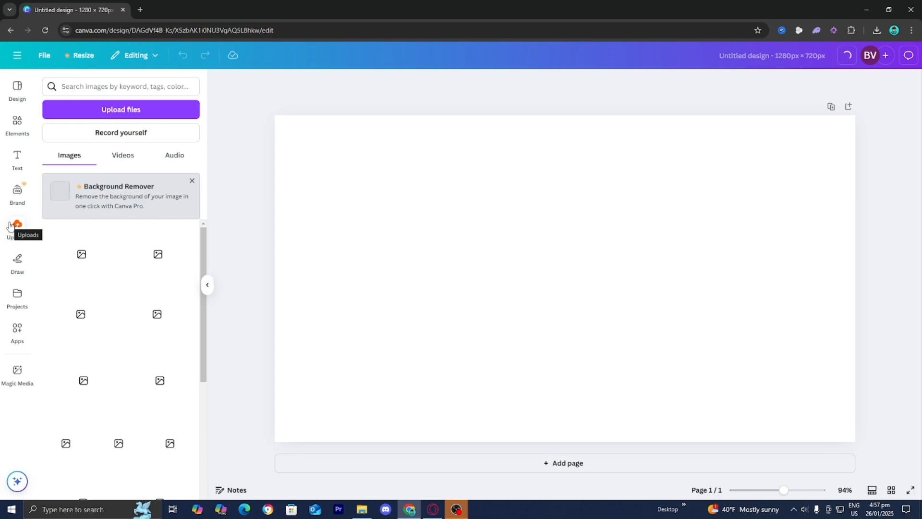
{"action": "scroll", "coordinate": [174, 320], "scroll_direction": "down", "scroll_amount": 5}
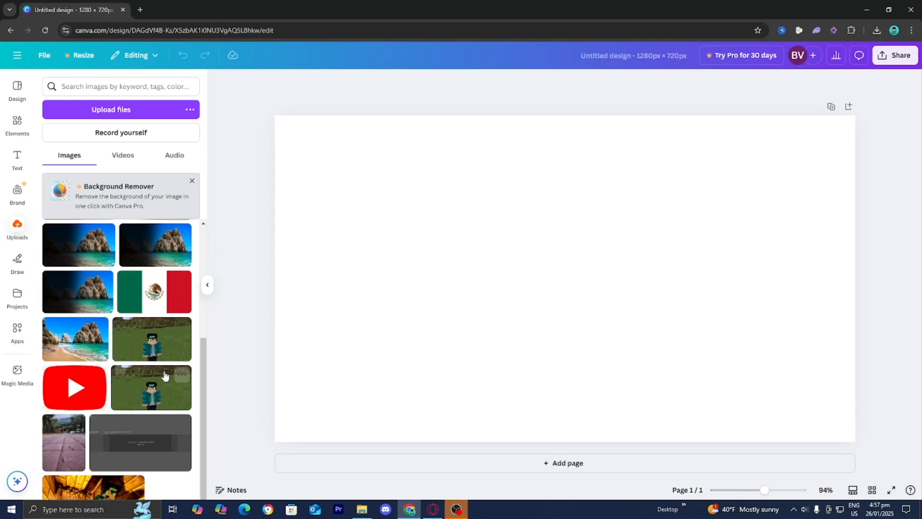
{"action": "left_click", "coordinate": [76, 313]}
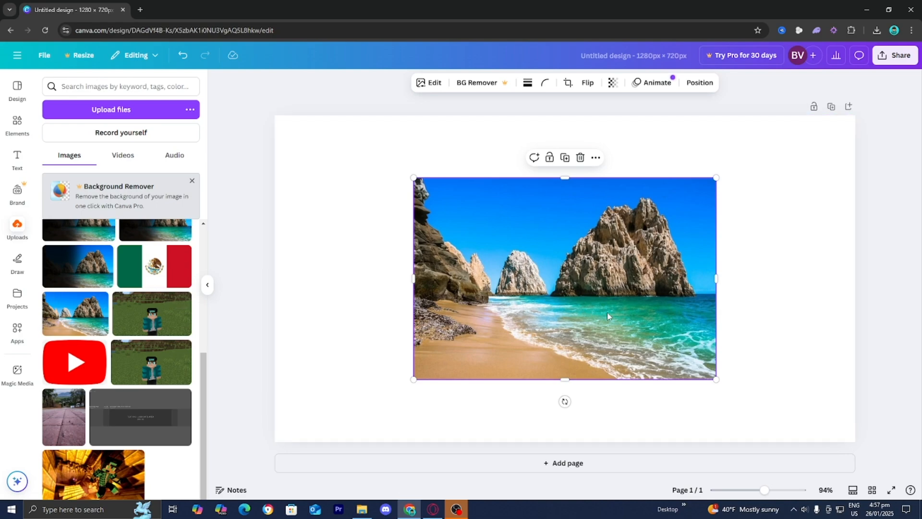
{"action": "left_click_drag", "start_coordinate": [607, 315], "coordinate": [455, 253]}
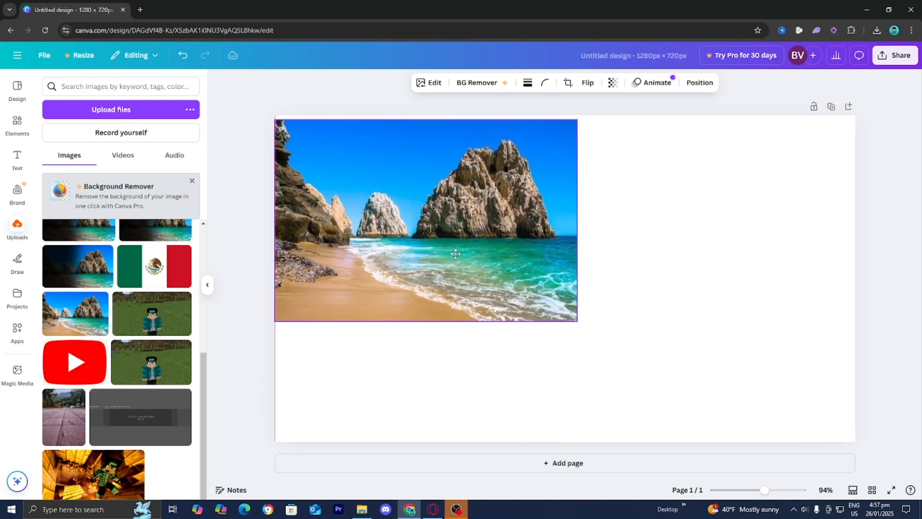
{"action": "left_click_drag", "start_coordinate": [578, 319], "coordinate": [895, 418]}
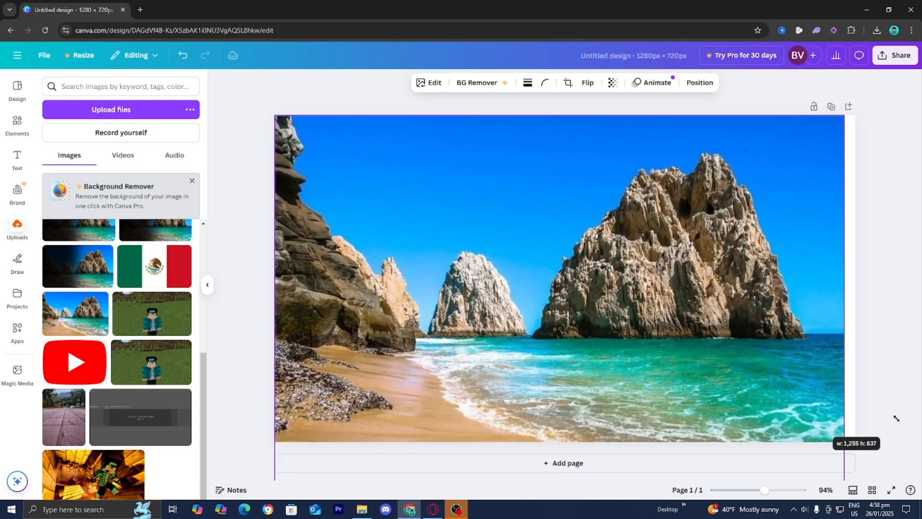
{"action": "mouse_move", "coordinate": [751, 406]}
{"action": "left_mouse_down"}
{"action": "mouse_move", "coordinate": [761, 399]}
{"action": "mouse_move", "coordinate": [749, 395]}
{"action": "left_mouse_up"}
{"action": "left_click_drag", "start_coordinate": [845, 297], "coordinate": [859, 296]}
{"action": "left_click", "coordinate": [235, 268]}
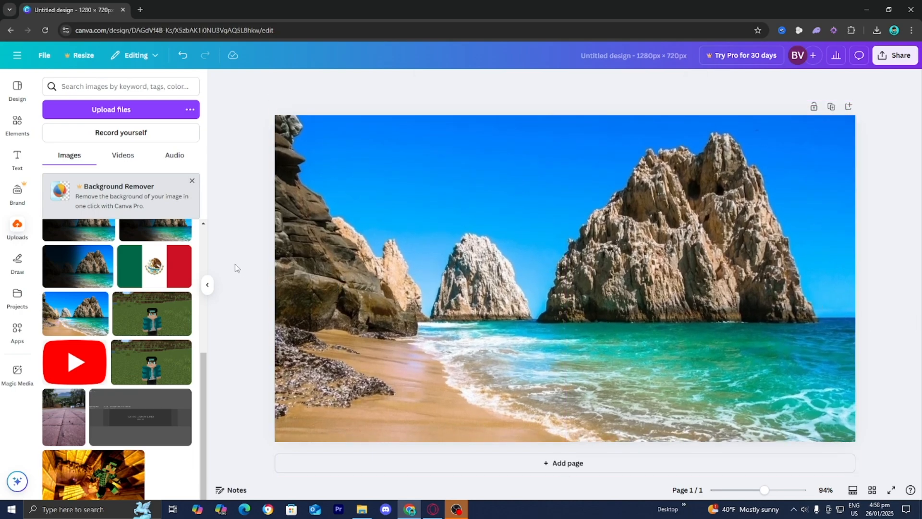
Search the elements for "White gradient" graphics and add the free light-grey fade graphic to the page
{"action": "scroll", "coordinate": [129, 242], "scroll_direction": "up", "scroll_amount": 2}
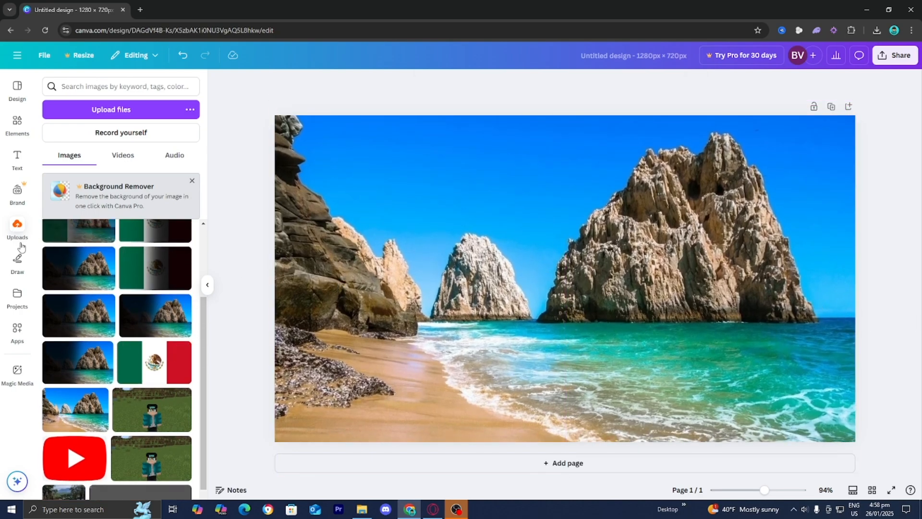
{"action": "left_click", "coordinate": [17, 123]}
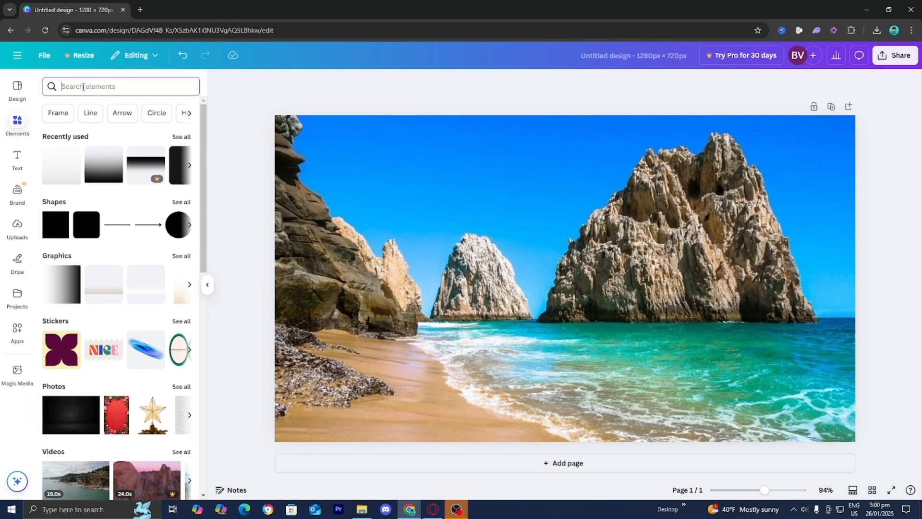
{"action": "left_click", "coordinate": [83, 87]}
{"action": "type", "text": "gr"}
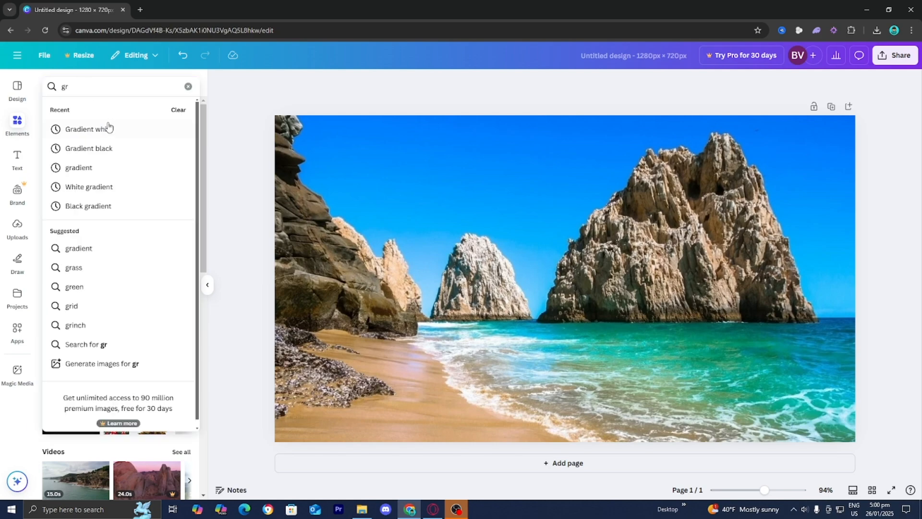
{"action": "left_click", "coordinate": [108, 128]}
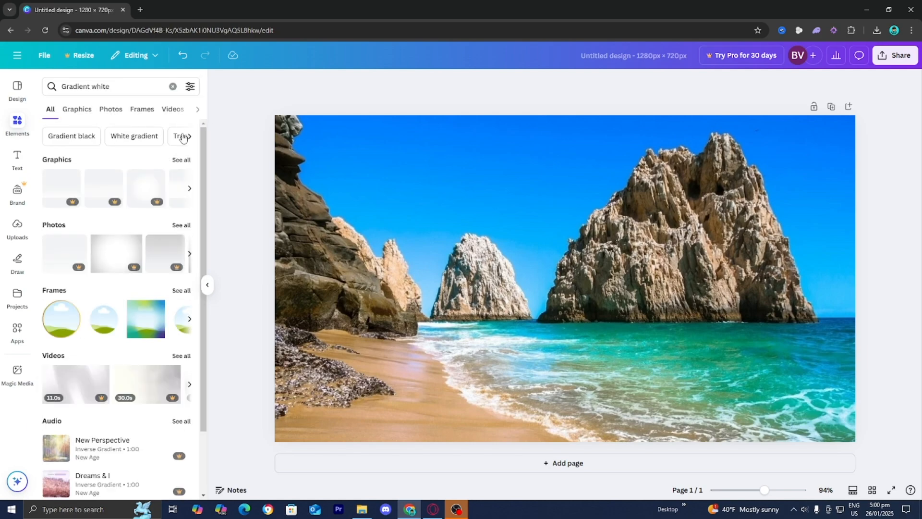
{"action": "left_click", "coordinate": [127, 136]}
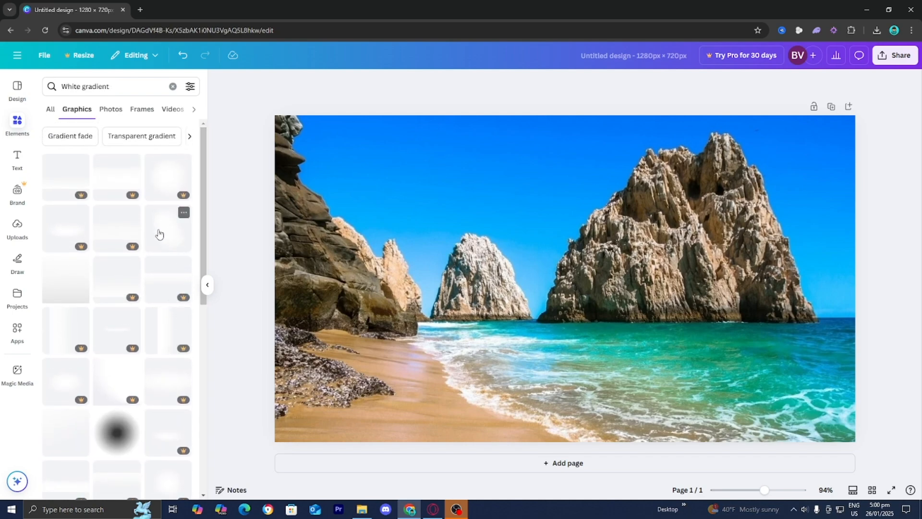
{"action": "mouse_move", "coordinate": [58, 291]}
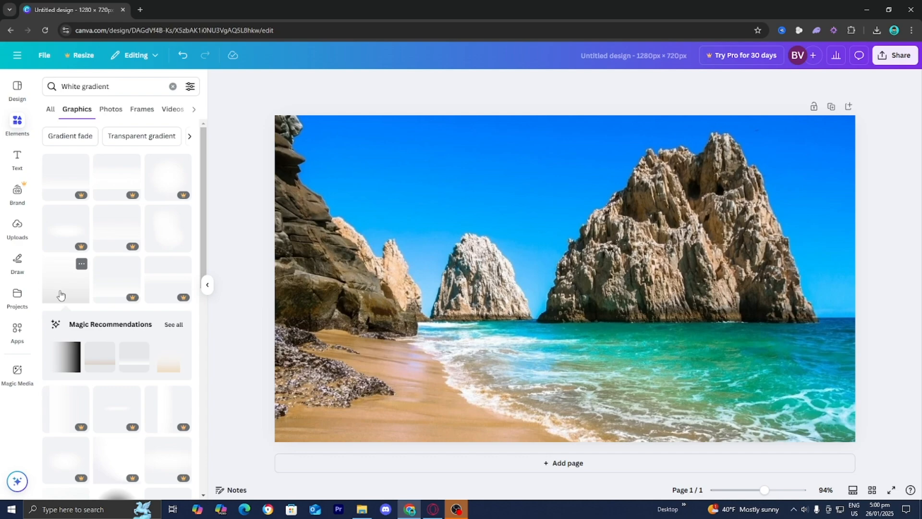
{"action": "left_click", "coordinate": [60, 294]}
Rotate the gradient 90° so it fades from left to right, align it to the page's top-left corner and enlarge it to the page's full height
{"action": "left_click_drag", "start_coordinate": [555, 325], "coordinate": [428, 292]}
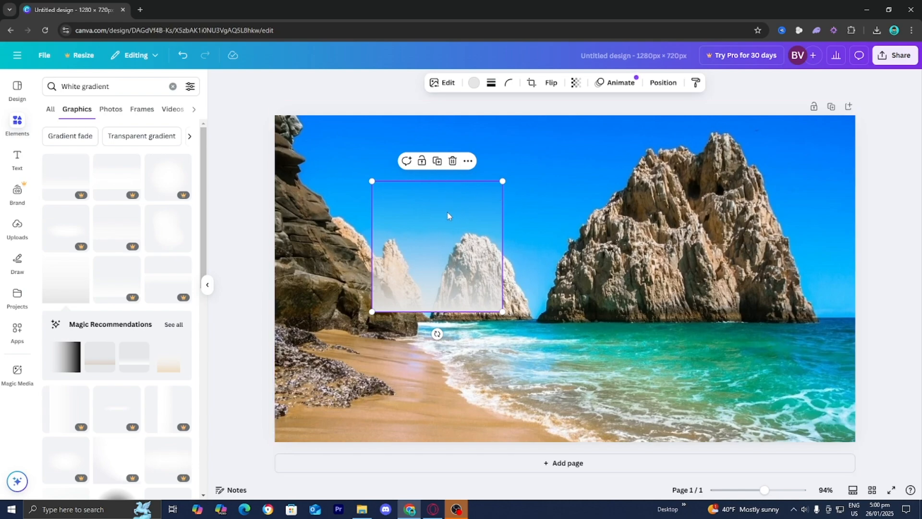
{"action": "left_click_drag", "start_coordinate": [437, 334], "coordinate": [331, 242]}
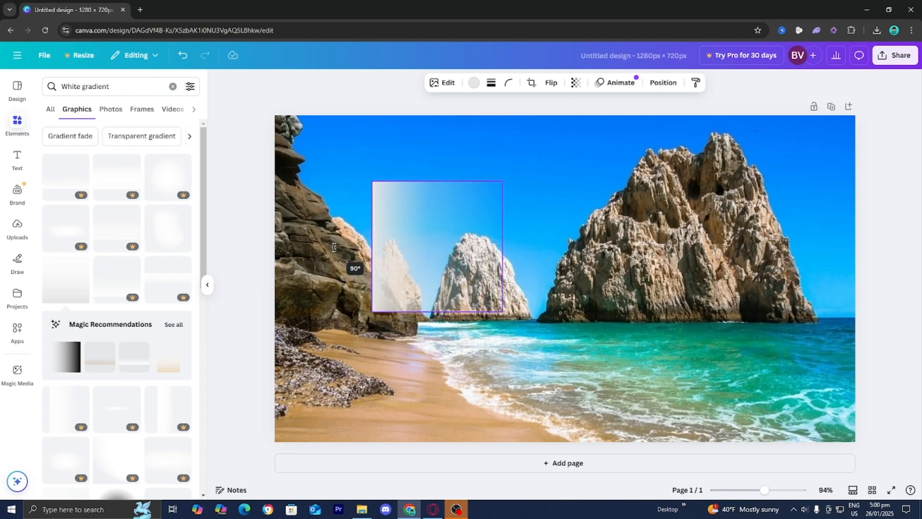
{"action": "left_click_drag", "start_coordinate": [431, 263], "coordinate": [335, 199]}
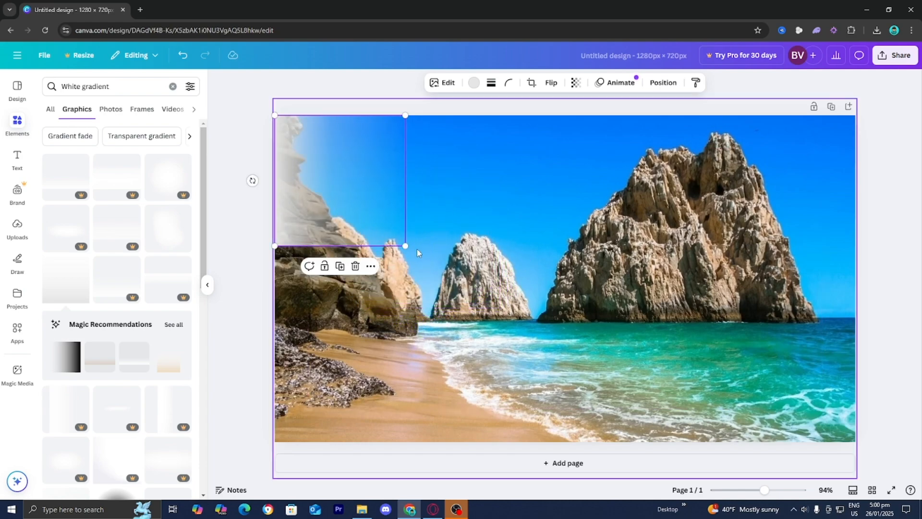
{"action": "left_click_drag", "start_coordinate": [406, 246], "coordinate": [648, 401]}
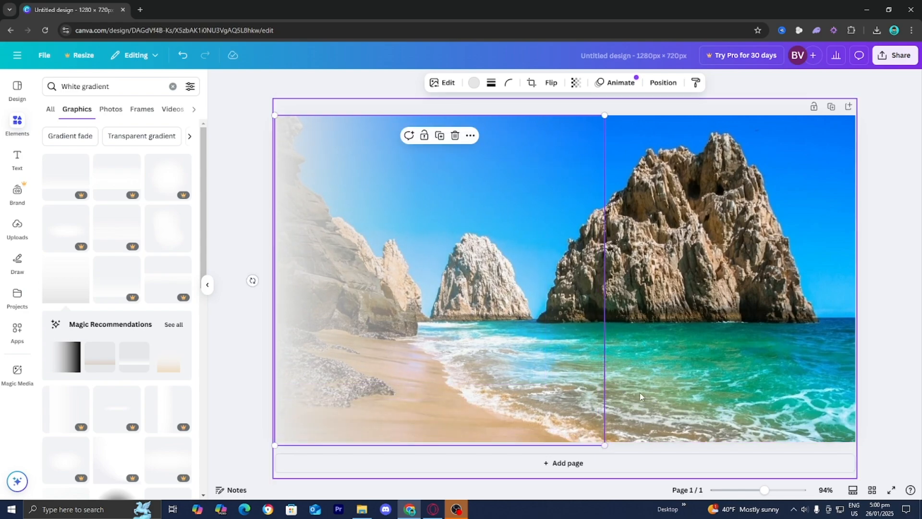
Duplicate the gradient repeatedly and stack the copies over the left half of the beach photo to strengthen the fade
{"action": "right_click", "coordinate": [376, 283]}
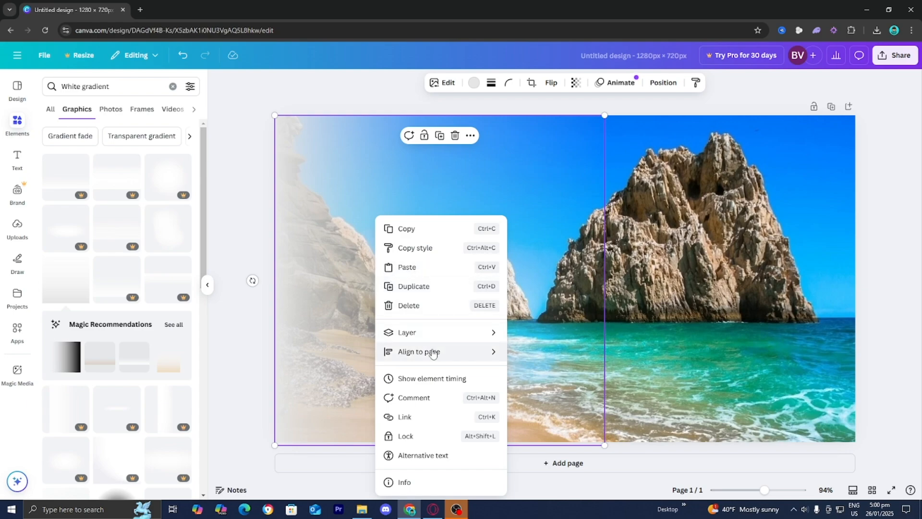
{"action": "left_click", "coordinate": [423, 284]}
{"action": "right_click", "coordinate": [412, 287]}
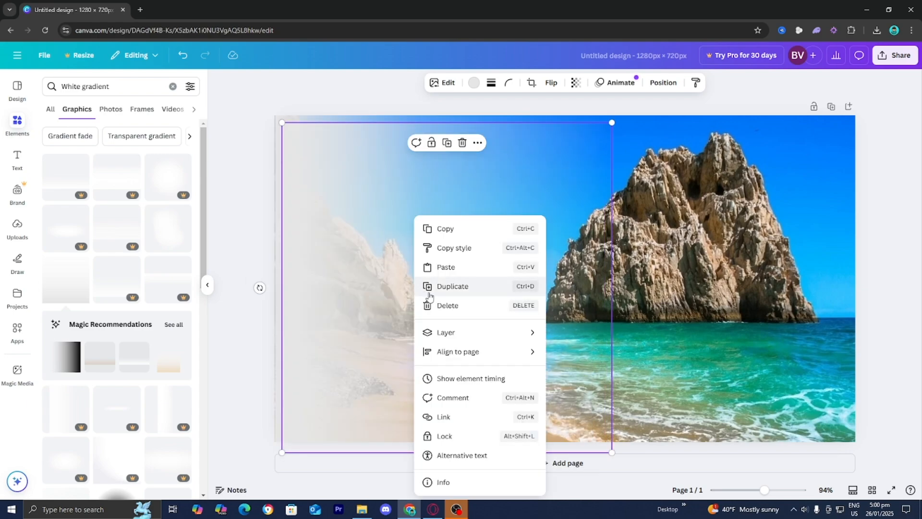
{"action": "left_click", "coordinate": [428, 292]}
{"action": "right_click", "coordinate": [426, 293]}
{"action": "left_click", "coordinate": [436, 288]}
{"action": "right_click", "coordinate": [435, 295]}
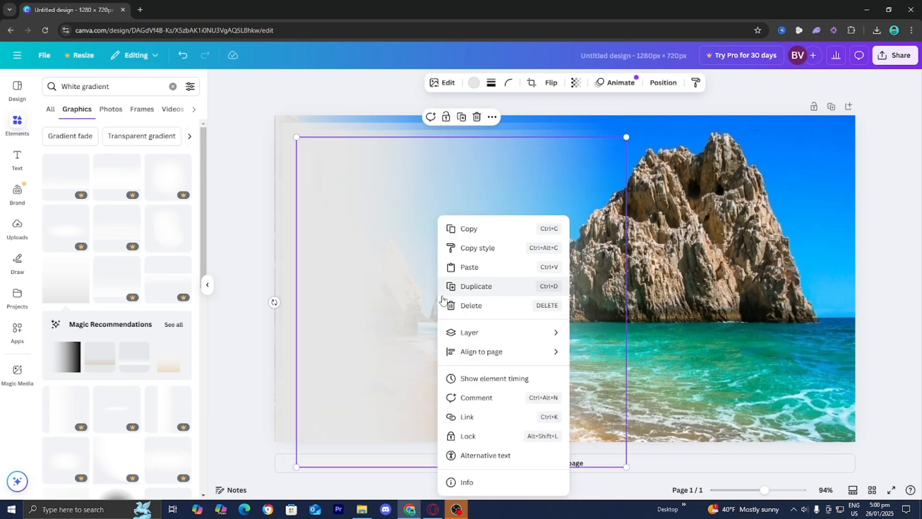
{"action": "left_click", "coordinate": [441, 289]}
{"action": "right_click", "coordinate": [442, 295]}
{"action": "left_click", "coordinate": [452, 284]}
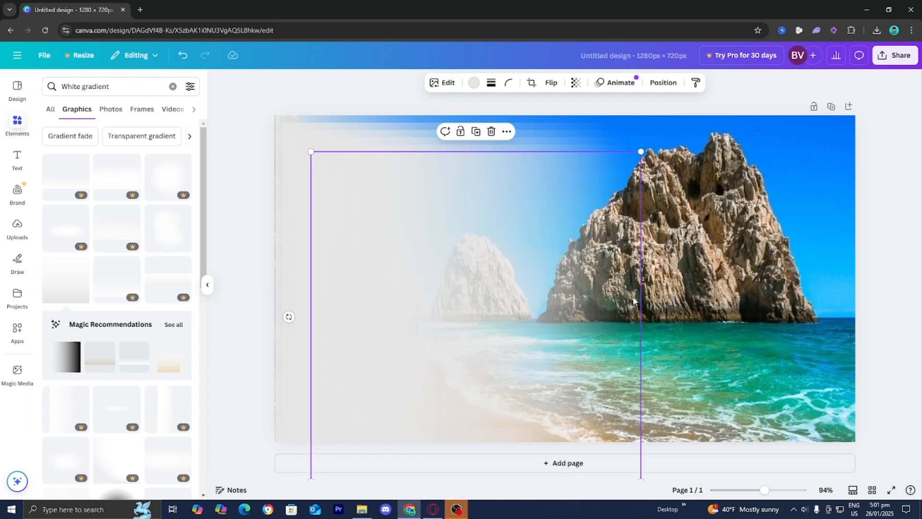
{"action": "left_click_drag", "start_coordinate": [615, 296], "coordinate": [603, 265]}
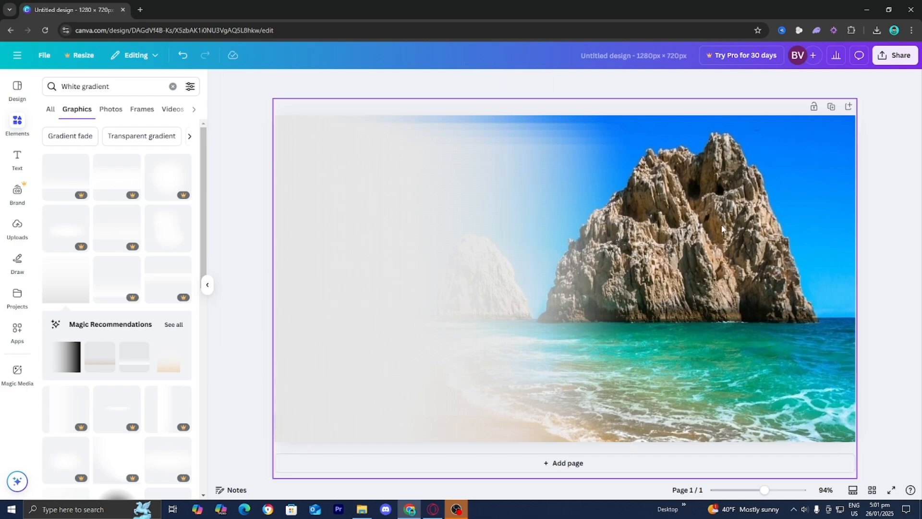
Select all the gradient copies together and group them
{"action": "left_click_drag", "start_coordinate": [748, 150], "coordinate": [339, 414]}
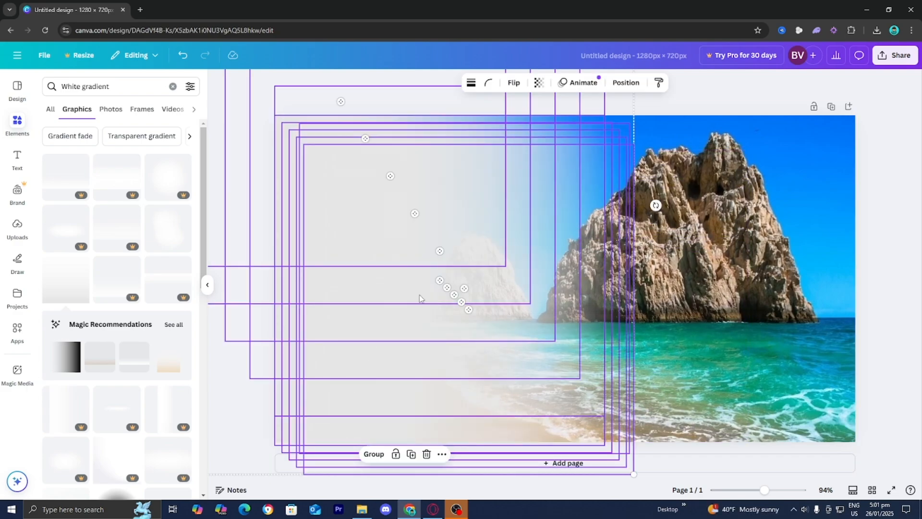
{"action": "right_click", "coordinate": [420, 298]}
{"action": "left_click", "coordinate": [505, 379]}
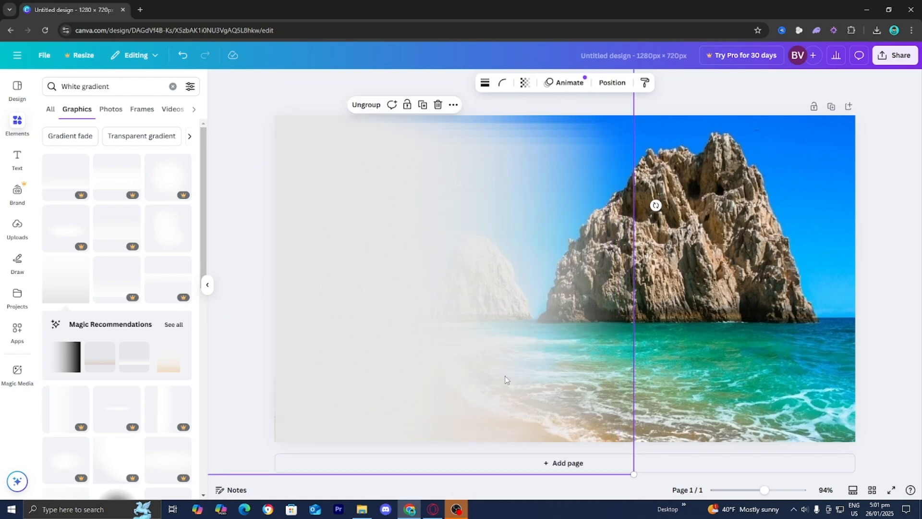
Reposition and resize the gradient group so it evenly covers the left half of the beach photo
{"action": "left_click_drag", "start_coordinate": [391, 262], "coordinate": [381, 252]}
{"action": "left_click_drag", "start_coordinate": [625, 465], "coordinate": [631, 475]}
{"action": "mouse_move", "coordinate": [512, 424]}
{"action": "left_mouse_down"}
{"action": "mouse_move", "coordinate": [503, 413]}
{"action": "mouse_move", "coordinate": [514, 417]}
{"action": "left_mouse_up"}
{"action": "left_click", "coordinate": [778, 373]}
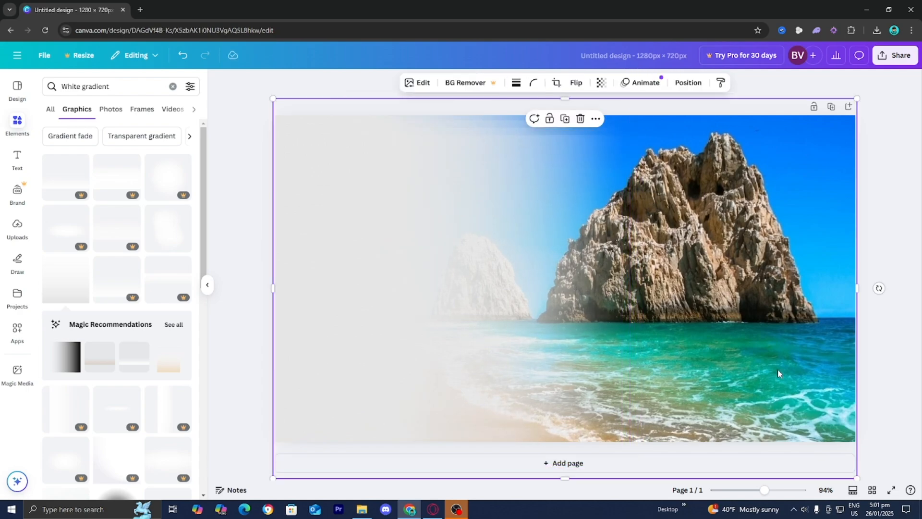
{"action": "left_click", "coordinate": [896, 302]}
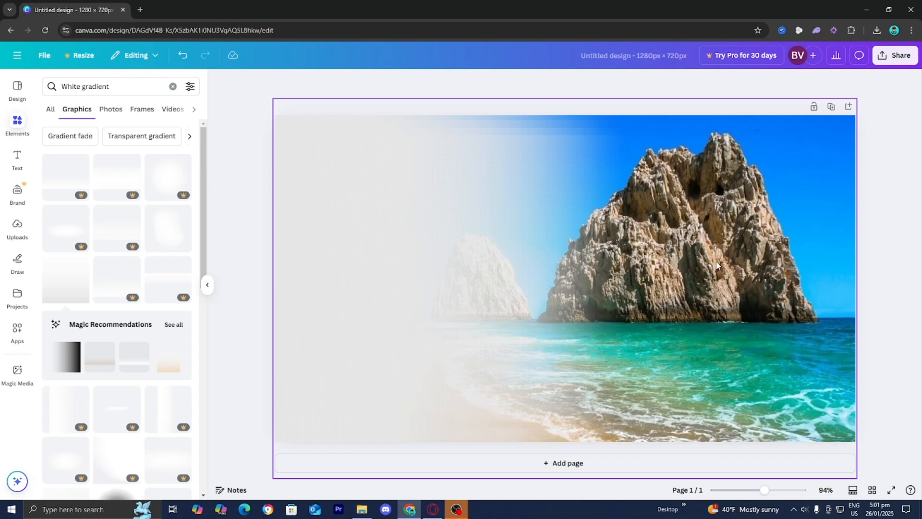
Add a second page, place the uploaded photo of the domed palace on it and enlarge it to cover the page
{"action": "left_click", "coordinate": [689, 472]}
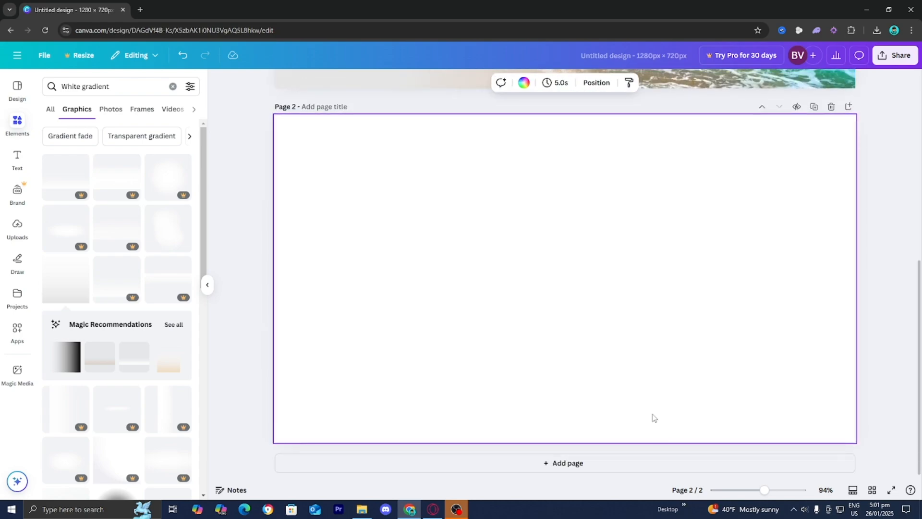
{"action": "left_click", "coordinate": [22, 226]}
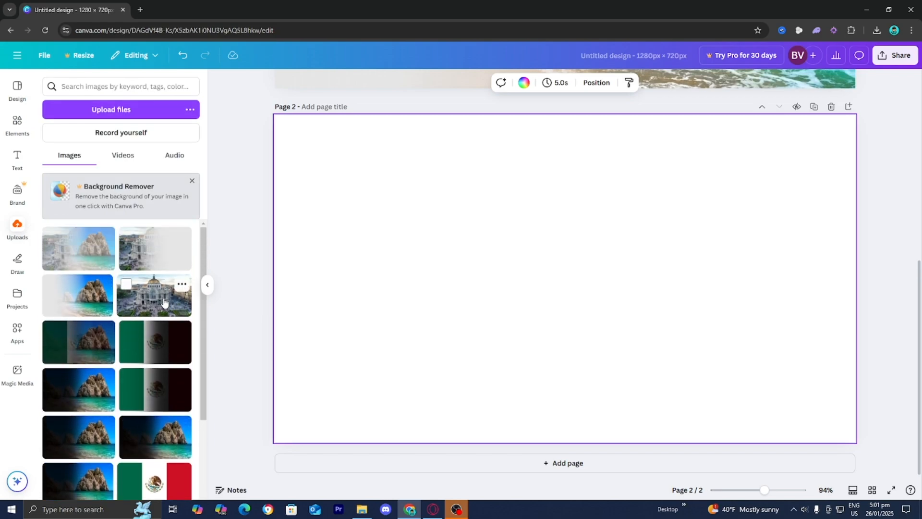
{"action": "left_click", "coordinate": [141, 285]}
{"action": "left_click_drag", "start_coordinate": [583, 299], "coordinate": [452, 249]}
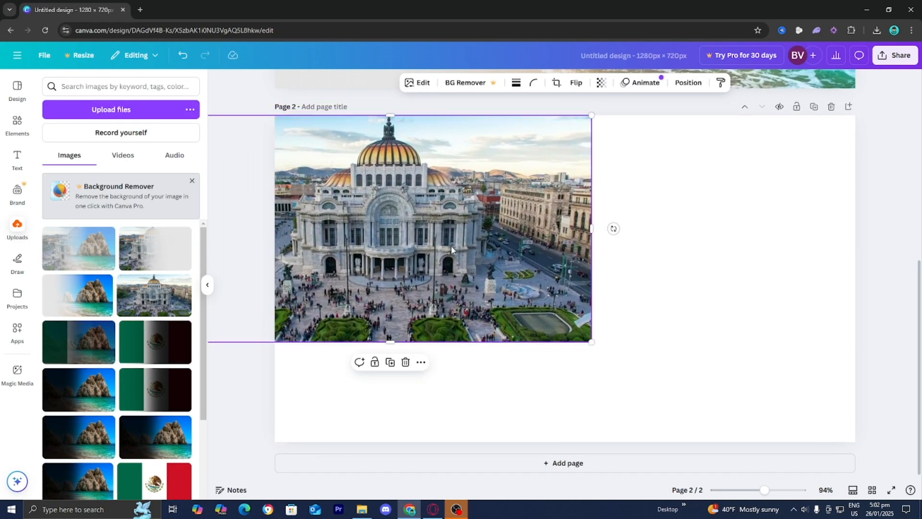
{"action": "left_click_drag", "start_coordinate": [592, 341], "coordinate": [781, 475]}
{"action": "left_click_drag", "start_coordinate": [783, 290], "coordinate": [856, 286]}
Copy the gradient group from page 1 and paste it over the palace photo on page 2
{"action": "scroll", "coordinate": [572, 287], "scroll_direction": "up", "scroll_amount": 7}
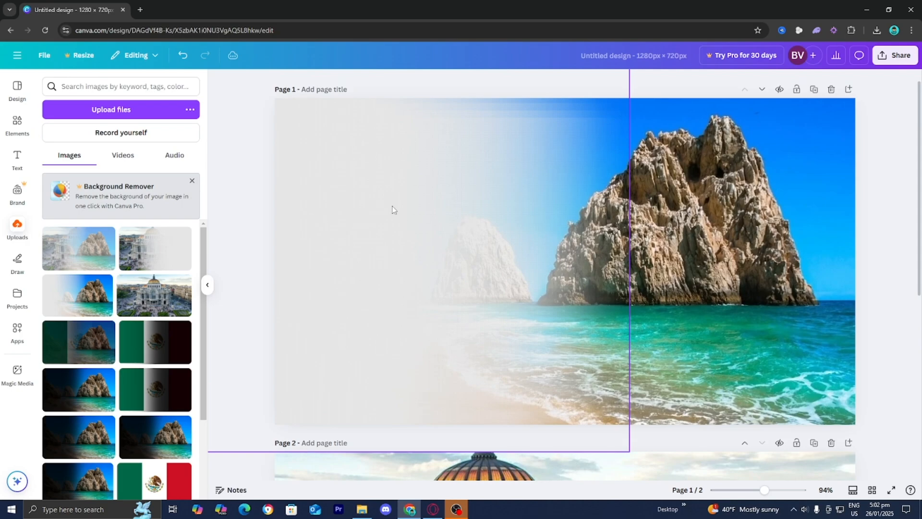
{"action": "left_click", "coordinate": [388, 189]}
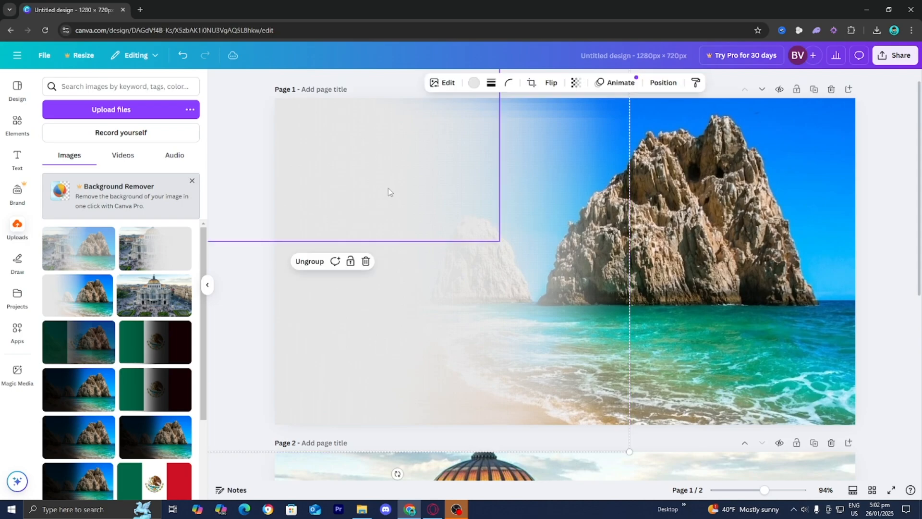
{"action": "right_click", "coordinate": [388, 189]}
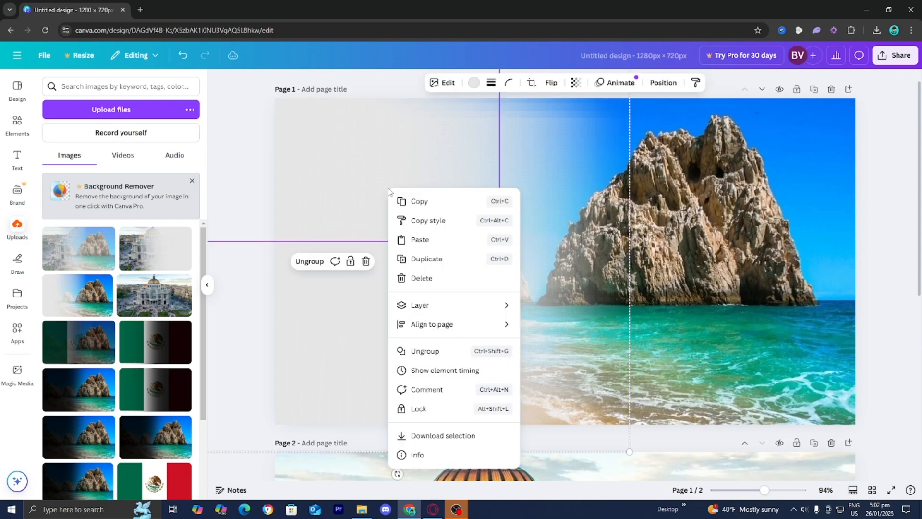
{"action": "left_click", "coordinate": [407, 200]}
{"action": "scroll", "coordinate": [502, 333], "scroll_direction": "down", "scroll_amount": 5}
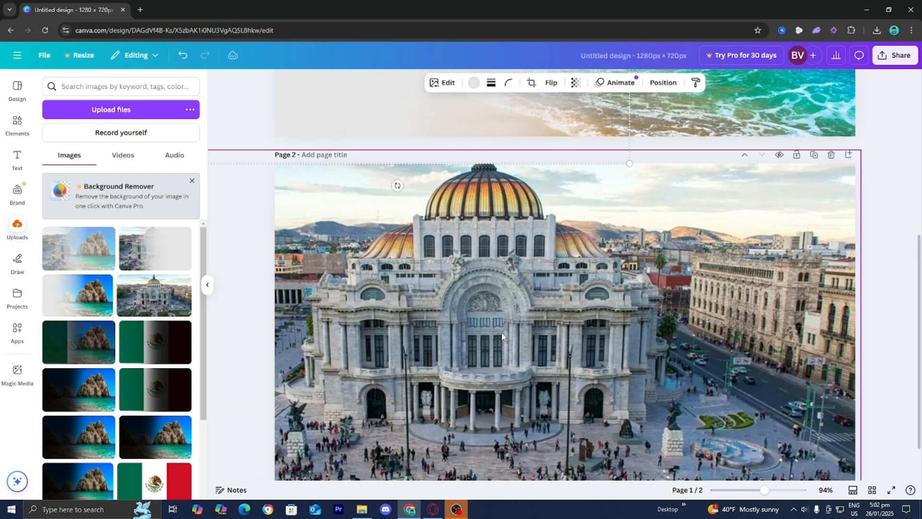
{"action": "scroll", "coordinate": [502, 332], "scroll_direction": "down", "scroll_amount": 1}
{"action": "right_click", "coordinate": [502, 333]}
{"action": "left_click", "coordinate": [535, 248]}
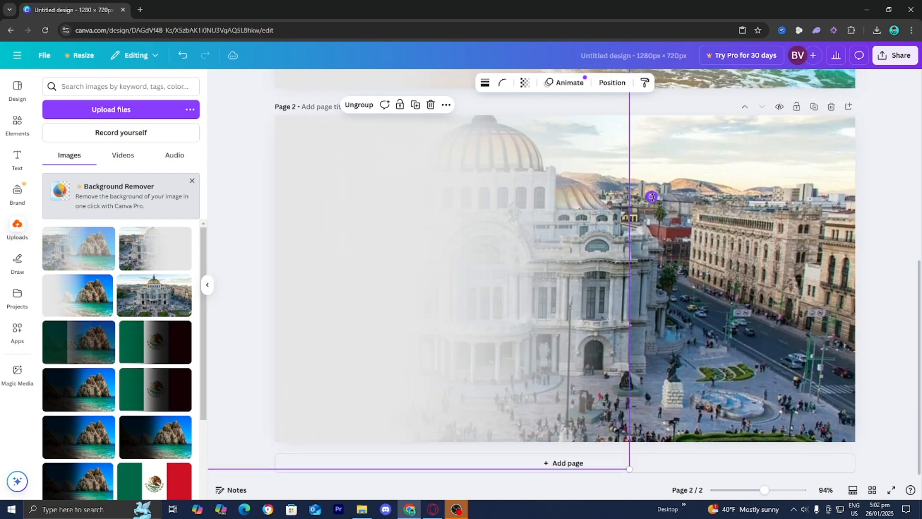
Rotate the pasted gradient group half a turn and move it over the right half of the palace photo
{"action": "left_click_drag", "start_coordinate": [652, 197], "coordinate": [163, 241]}
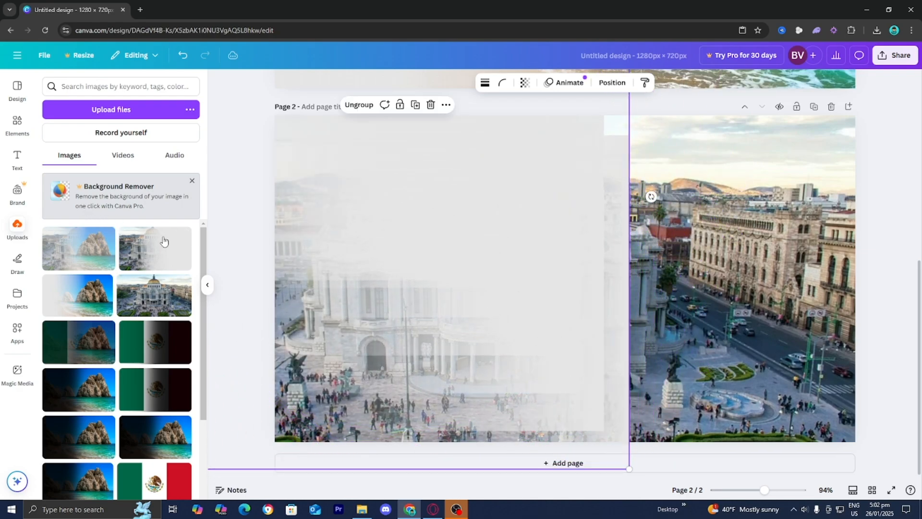
{"action": "left_click_drag", "start_coordinate": [316, 258], "coordinate": [676, 430]}
{"action": "scroll", "coordinate": [751, 359], "scroll_direction": "up", "scroll_amount": 1}
{"action": "scroll", "coordinate": [725, 322], "scroll_direction": "down", "scroll_amount": 3}
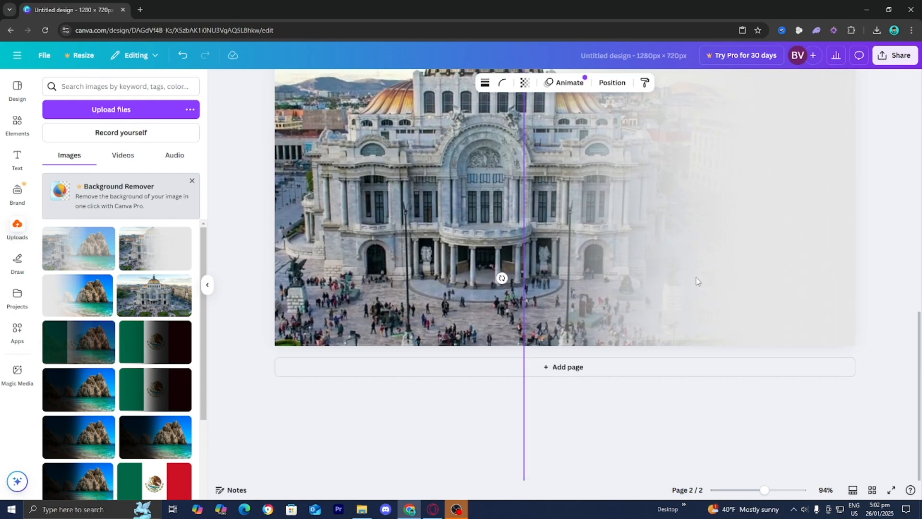
{"action": "scroll", "coordinate": [696, 281], "scroll_direction": "up", "scroll_amount": 2}
Duplicate the rotated gradient group several times on page 2 to strengthen the white fade over the palace photo's right side
{"action": "right_click", "coordinate": [666, 253]}
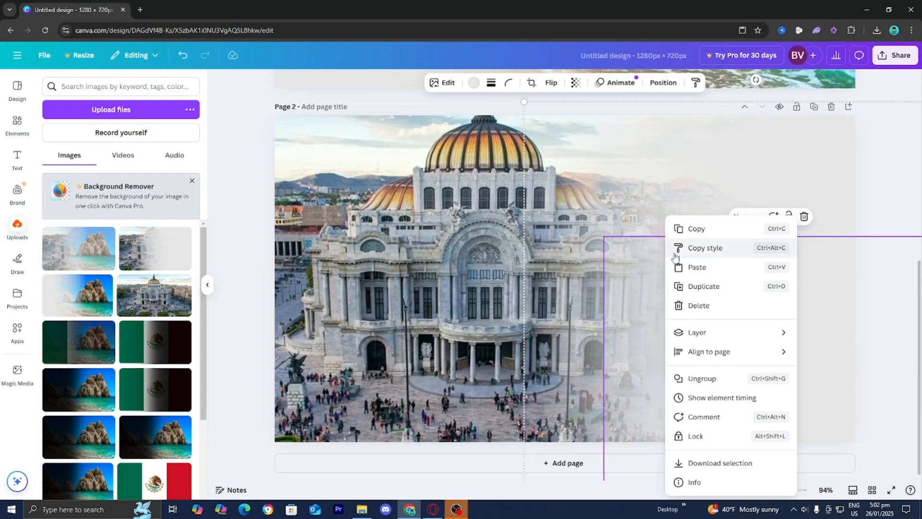
{"action": "left_click", "coordinate": [641, 294]}
{"action": "right_click", "coordinate": [718, 312]}
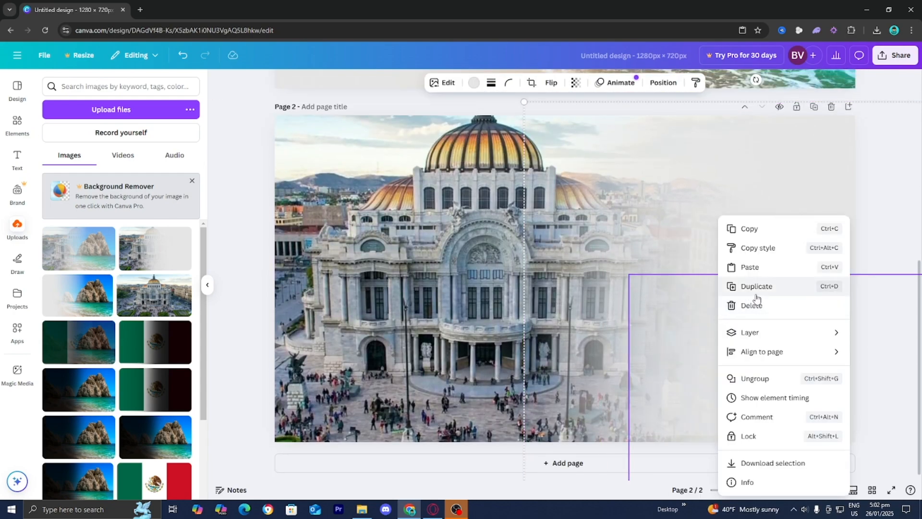
{"action": "left_click", "coordinate": [754, 290]}
{"action": "scroll", "coordinate": [530, 253], "scroll_direction": "up", "scroll_amount": 6}
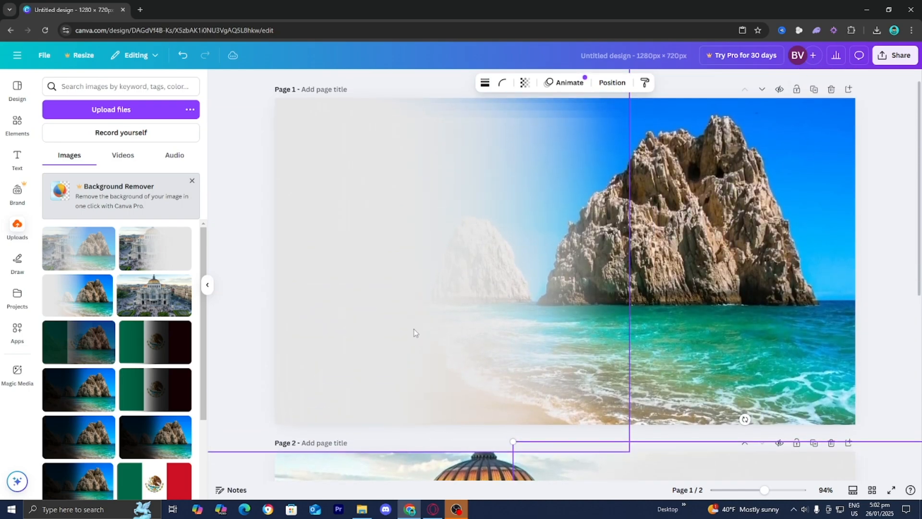
{"action": "scroll", "coordinate": [428, 323], "scroll_direction": "down", "scroll_amount": 2}
{"action": "scroll", "coordinate": [459, 323], "scroll_direction": "up", "scroll_amount": 2}
{"action": "scroll", "coordinate": [497, 378], "scroll_direction": "down", "scroll_amount": 6}
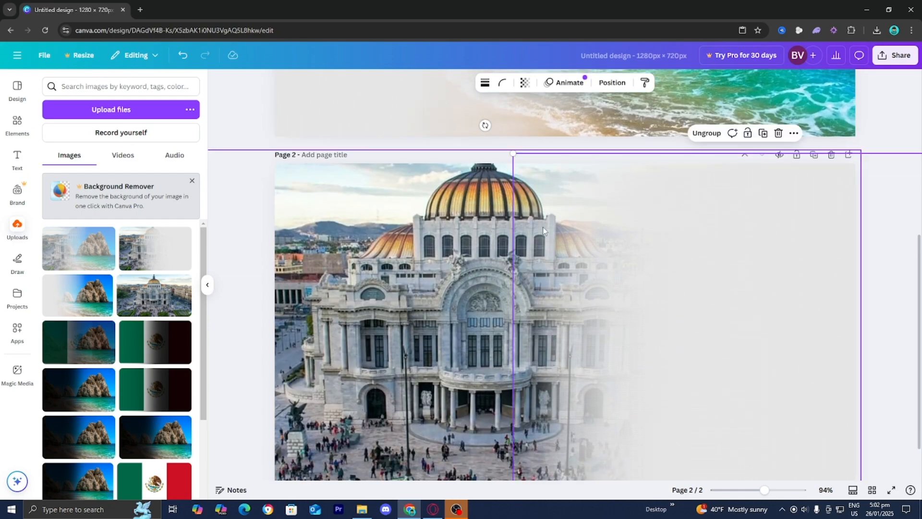
{"action": "right_click", "coordinate": [646, 273]}
{"action": "left_click", "coordinate": [671, 288]}
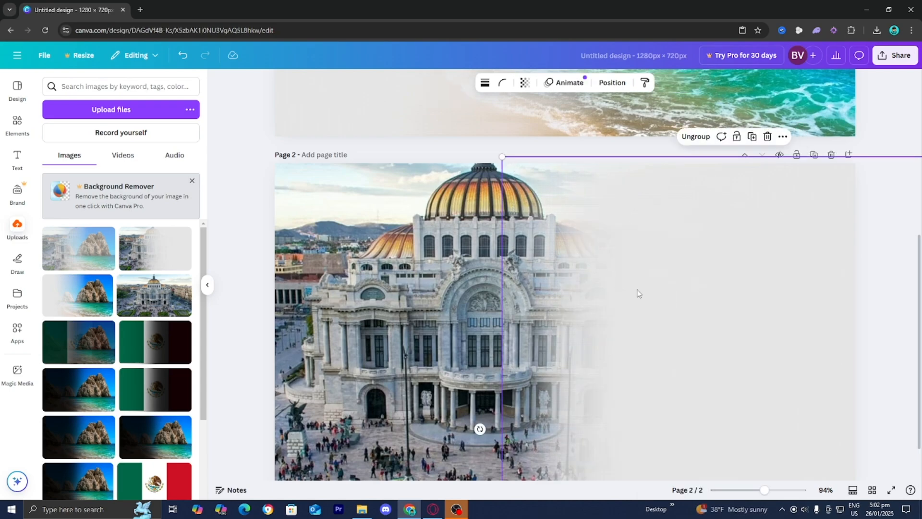
{"action": "right_click", "coordinate": [637, 292]}
{"action": "left_click", "coordinate": [654, 294]}
Compare the strength and reach of the white fade on page 1's beach photo with that on page 2's palace photo
{"action": "scroll", "coordinate": [609, 287], "scroll_direction": "up", "scroll_amount": 4}
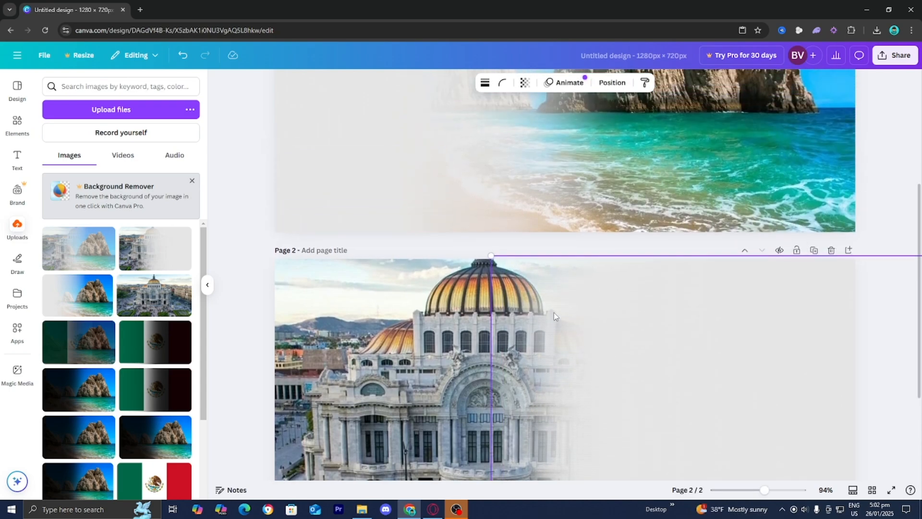
{"action": "scroll", "coordinate": [600, 341], "scroll_direction": "up", "scroll_amount": 1}
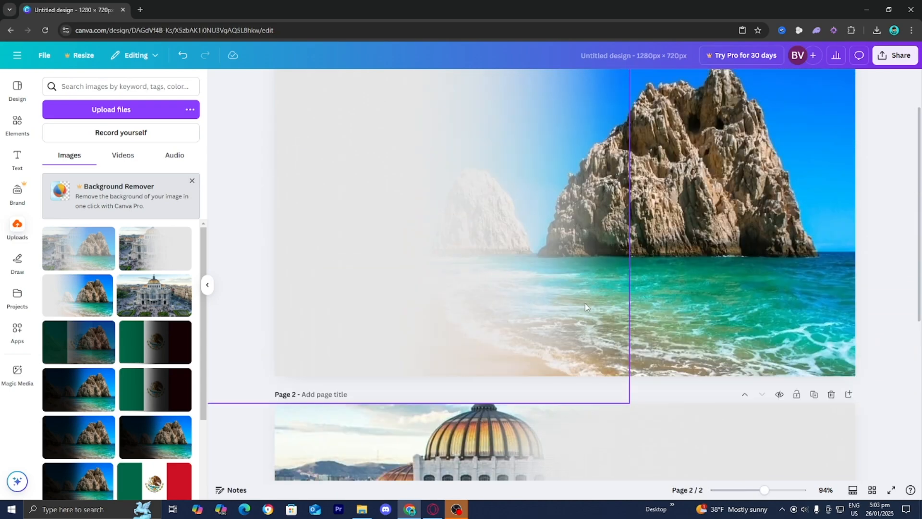
{"action": "scroll", "coordinate": [605, 337], "scroll_direction": "down", "scroll_amount": 4}
{"action": "scroll", "coordinate": [620, 332], "scroll_direction": "up", "scroll_amount": 3}
{"action": "scroll", "coordinate": [629, 342], "scroll_direction": "down", "scroll_amount": 2}
{"action": "scroll", "coordinate": [629, 342], "scroll_direction": "down", "scroll_amount": 3}
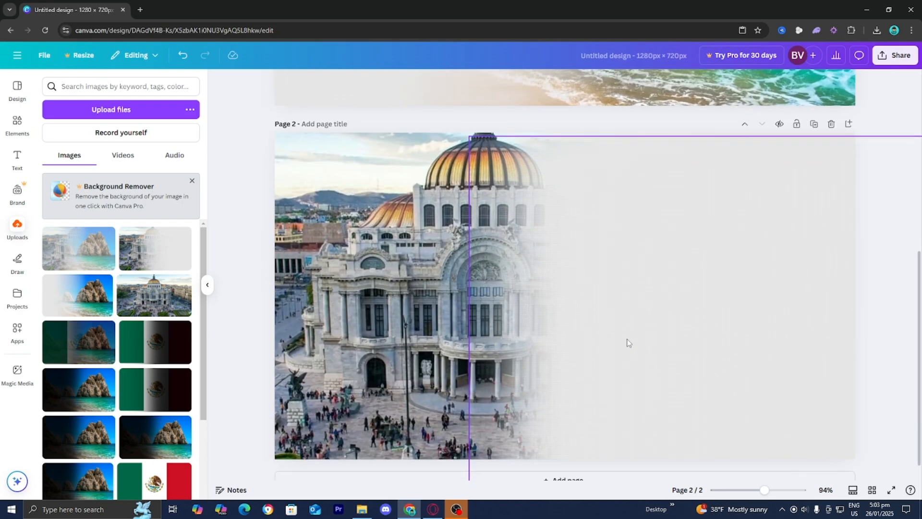
{"action": "scroll", "coordinate": [629, 333], "scroll_direction": "up", "scroll_amount": 7}
{"action": "scroll", "coordinate": [631, 336], "scroll_direction": "down", "scroll_amount": 2}
{"action": "scroll", "coordinate": [629, 339], "scroll_direction": "down", "scroll_amount": 8}
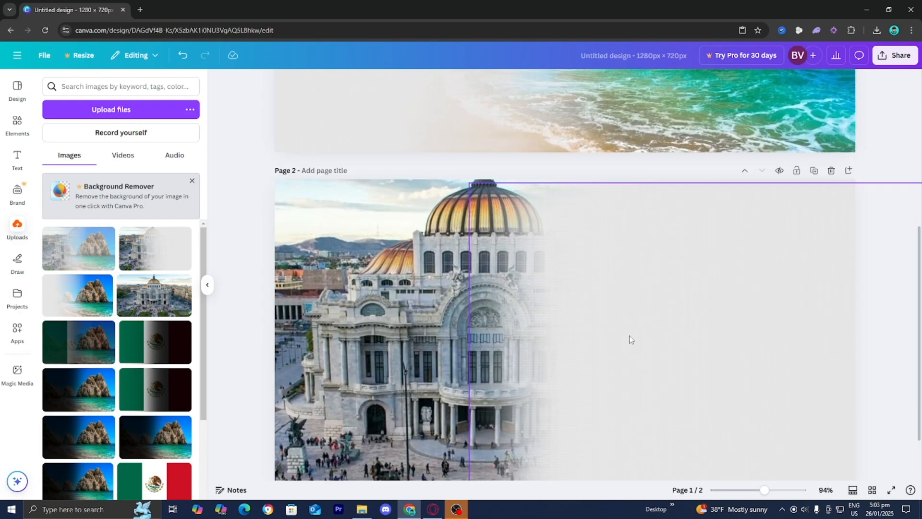
{"action": "scroll", "coordinate": [603, 326], "scroll_direction": "up", "scroll_amount": 6}
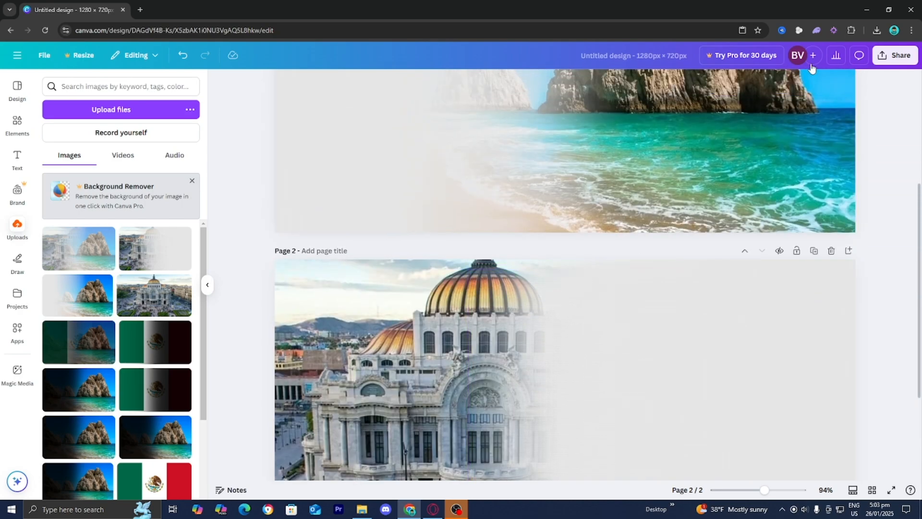
Download only page 1, the faded beach photo, as a PNG
{"action": "left_click", "coordinate": [891, 56]}
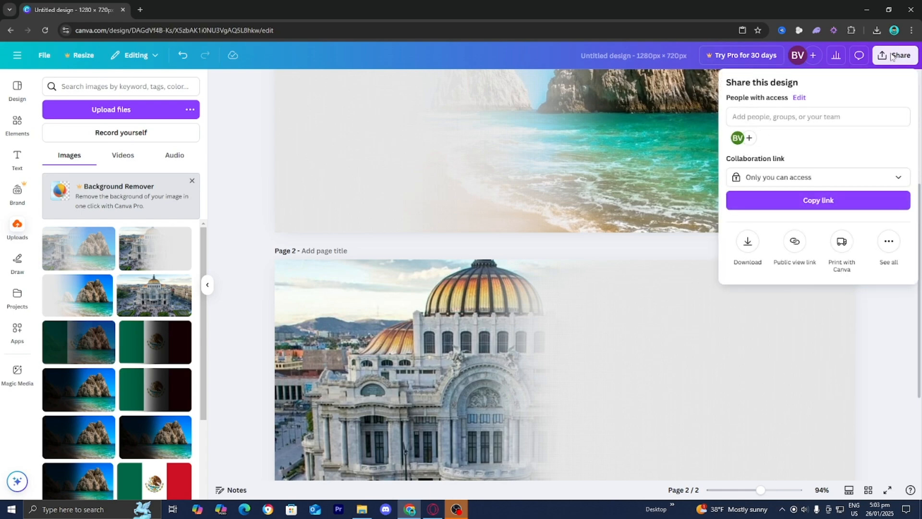
{"action": "left_click", "coordinate": [748, 250]}
{"action": "left_click", "coordinate": [788, 257]}
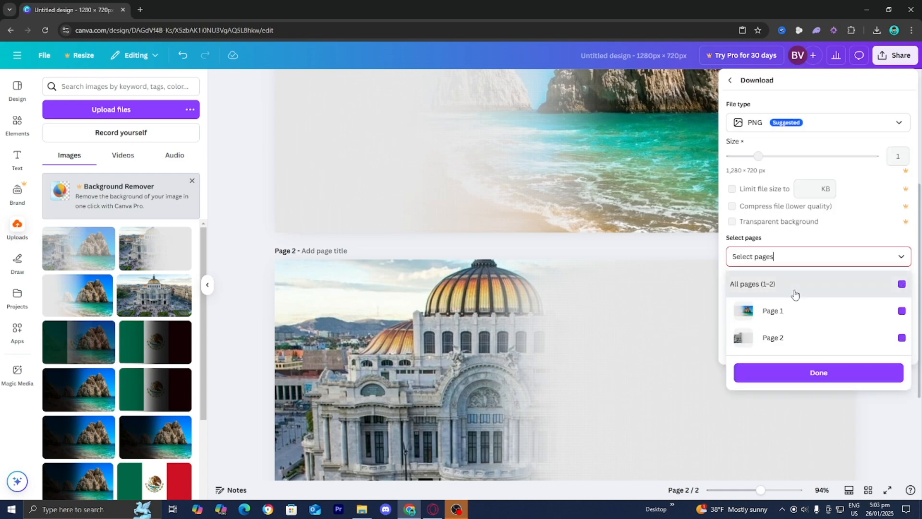
{"action": "left_click", "coordinate": [795, 294]}
{"action": "left_click", "coordinate": [794, 311]}
{"action": "left_click", "coordinate": [814, 373]}
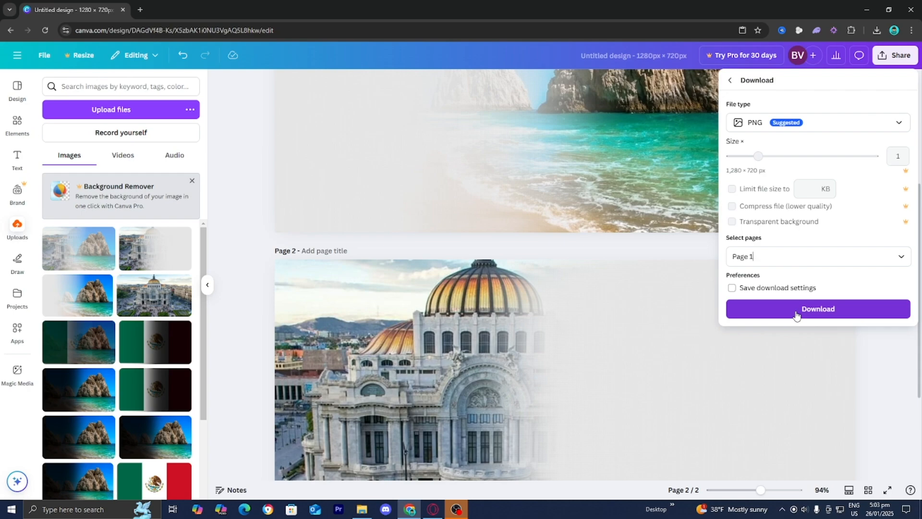
{"action": "left_click", "coordinate": [796, 310]}
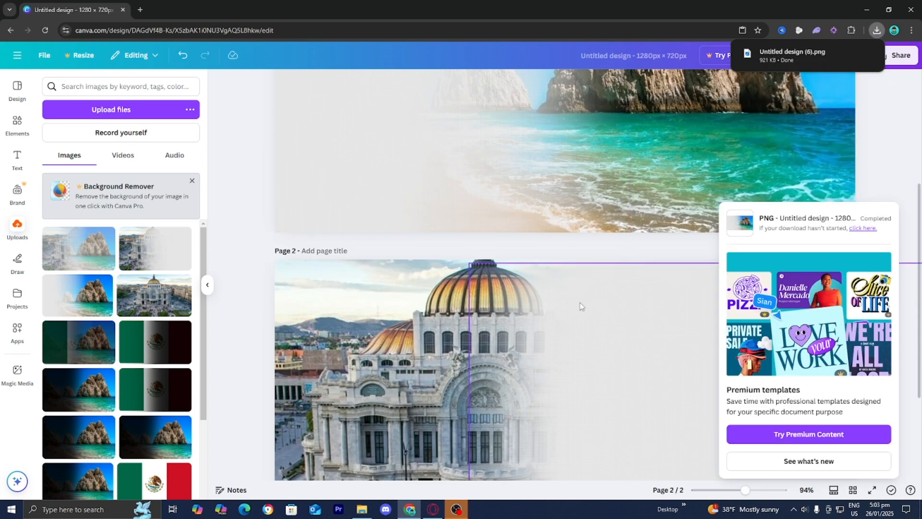
Download only page 2, the faded palace photo, as a PNG
{"action": "left_click", "coordinate": [894, 55]}
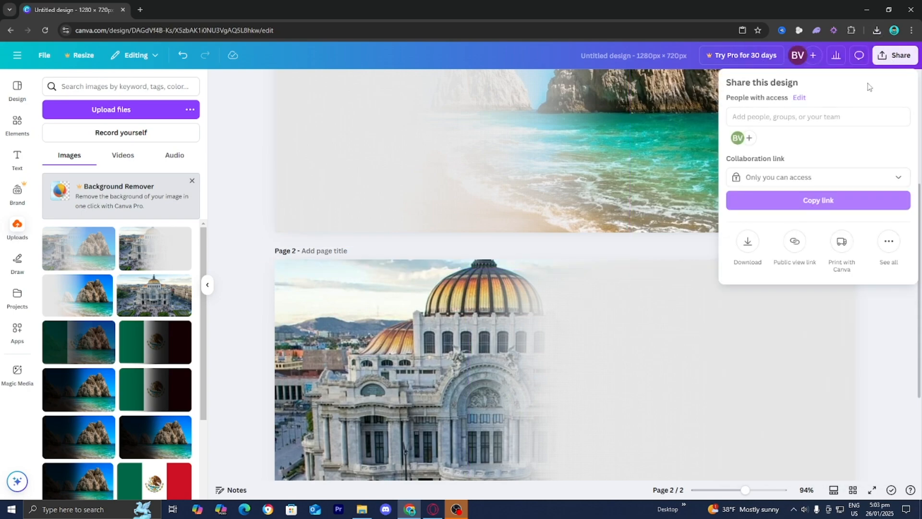
{"action": "left_click", "coordinate": [746, 242]}
{"action": "left_click", "coordinate": [763, 256]}
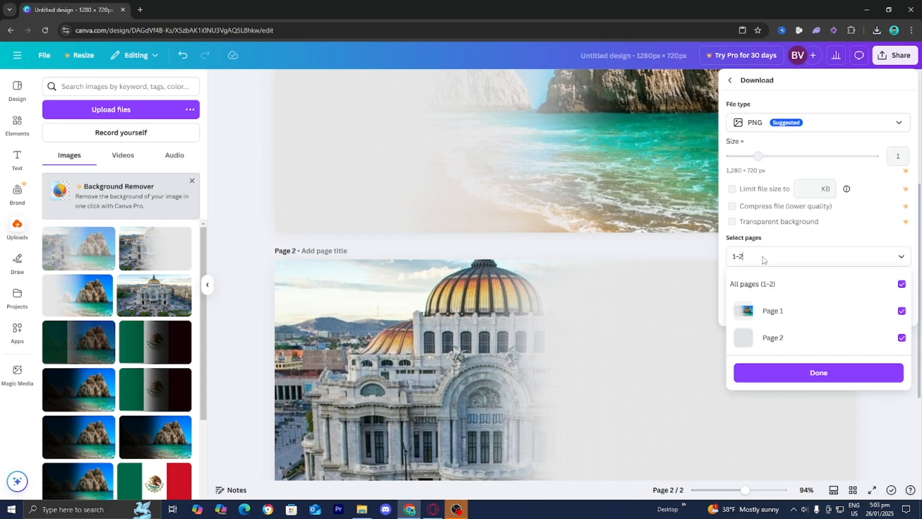
{"action": "left_click", "coordinate": [761, 284]}
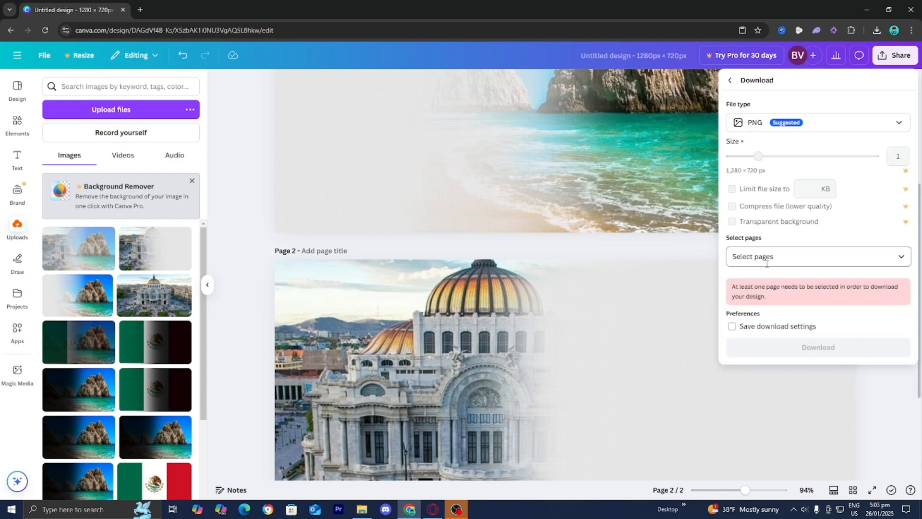
{"action": "left_click", "coordinate": [763, 258]}
{"action": "left_click", "coordinate": [771, 338]}
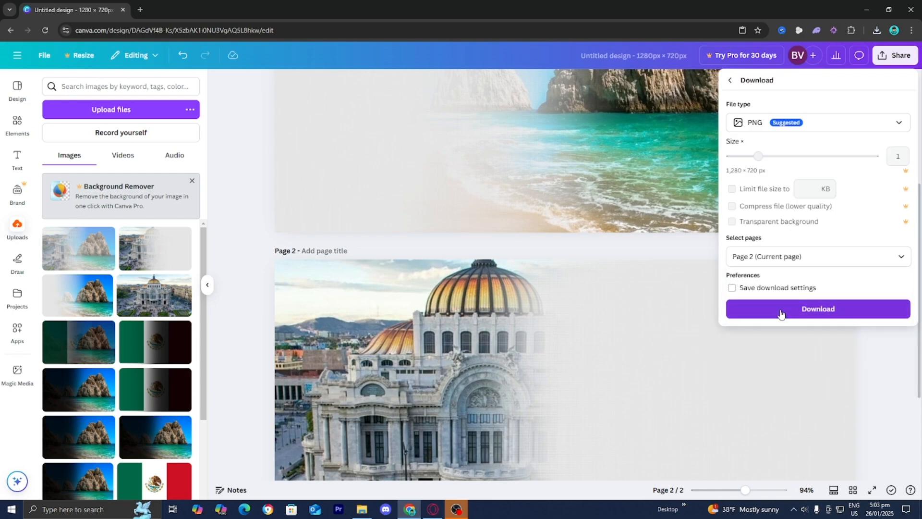
{"action": "left_click", "coordinate": [780, 313]}
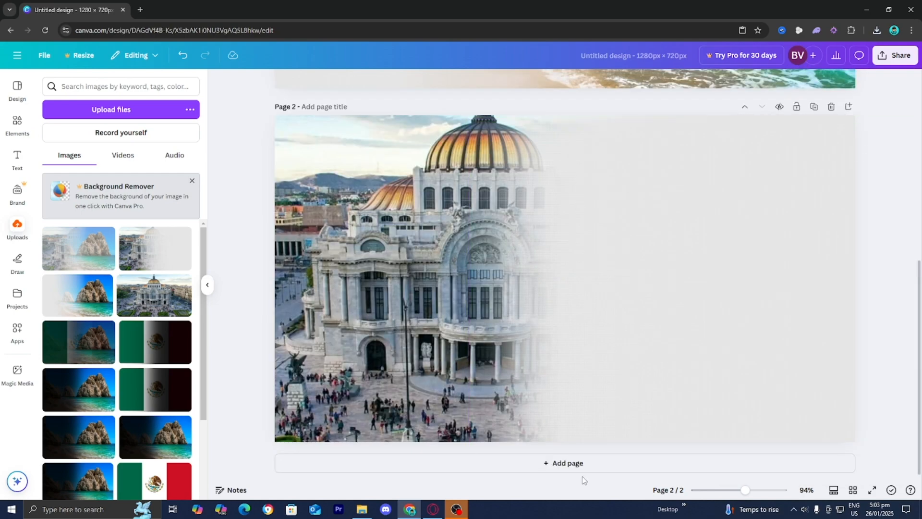
Add a third page, place the downloaded Untitled design (6).png beach image on it and enlarge it to cover the page
{"action": "left_click", "coordinate": [562, 464]}
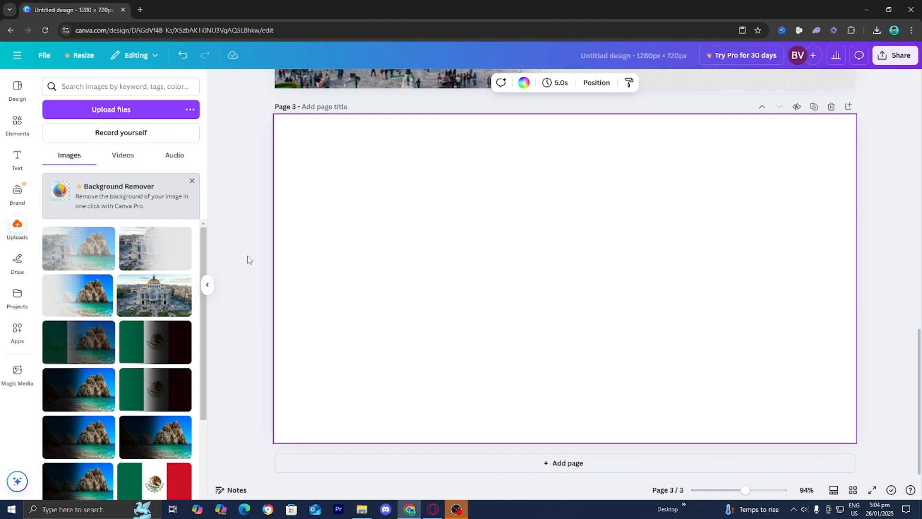
{"action": "left_click", "coordinate": [876, 31]}
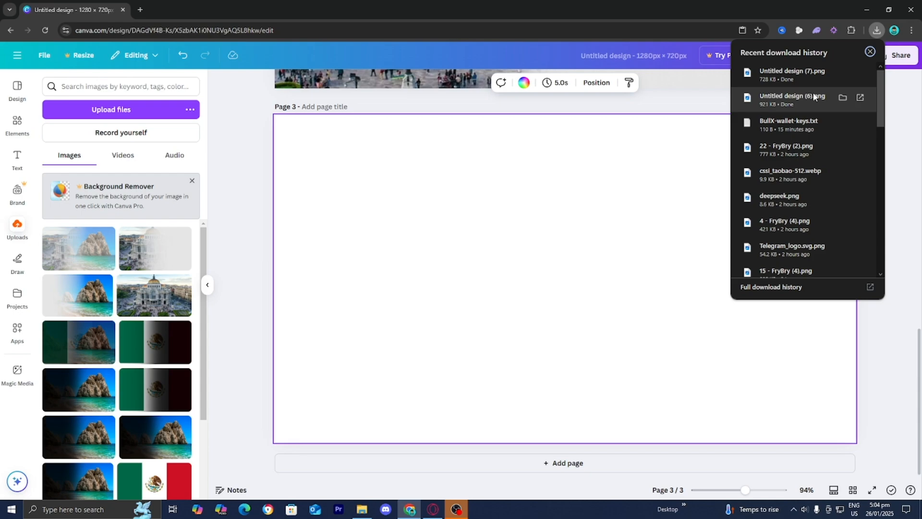
{"action": "left_click_drag", "start_coordinate": [813, 97], "coordinate": [502, 164]}
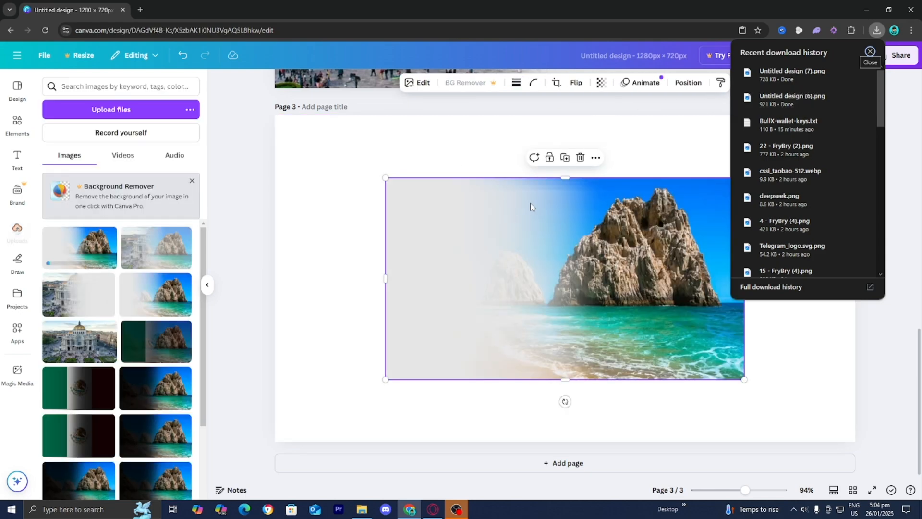
{"action": "left_click_drag", "start_coordinate": [540, 235], "coordinate": [461, 187]}
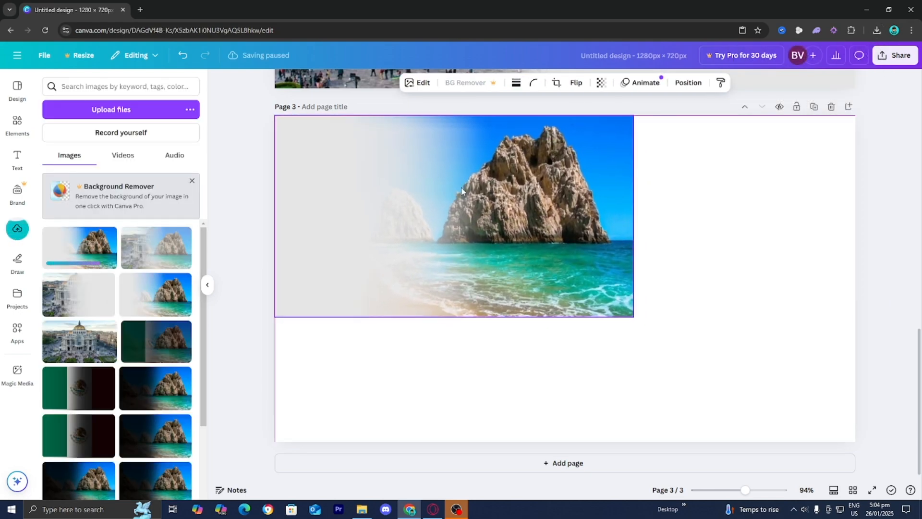
{"action": "left_click_drag", "start_coordinate": [634, 317], "coordinate": [858, 437]}
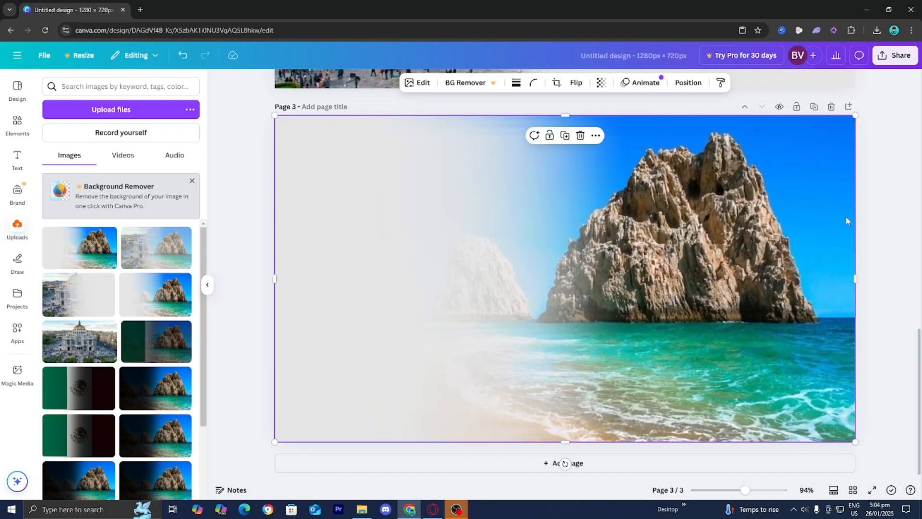
Place the downloaded faded palace image over the beach image on page 3 and enlarge it to cover the page
{"action": "left_click", "coordinate": [877, 35]}
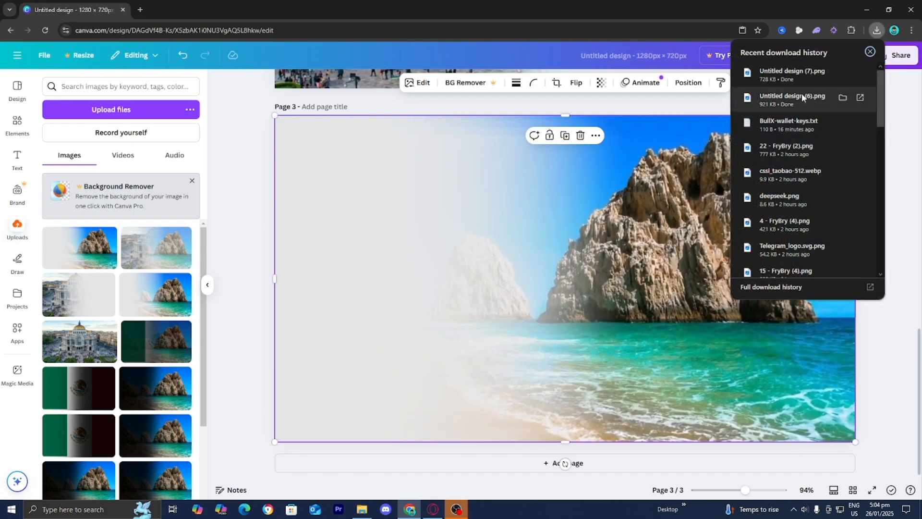
{"action": "left_click_drag", "start_coordinate": [769, 94], "coordinate": [461, 216]}
{"action": "left_click_drag", "start_coordinate": [634, 319], "coordinate": [858, 442]}
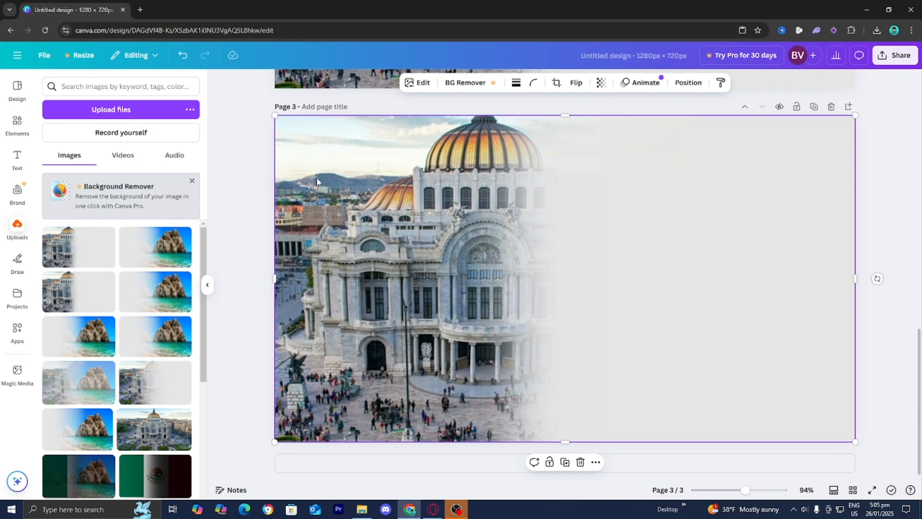
Set the palace image's transparency to 50 so it blends with the beach image beneath
{"action": "left_click", "coordinate": [603, 84]}
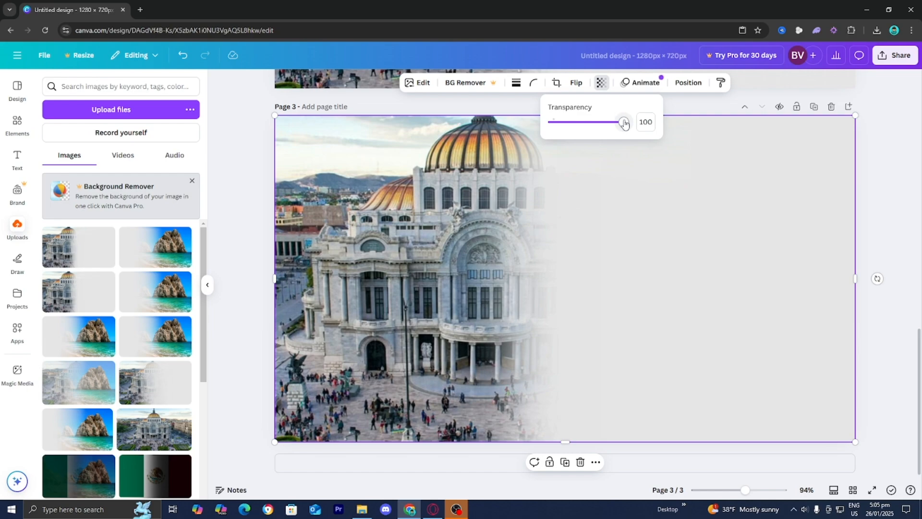
{"action": "left_click_drag", "start_coordinate": [624, 123], "coordinate": [586, 128]}
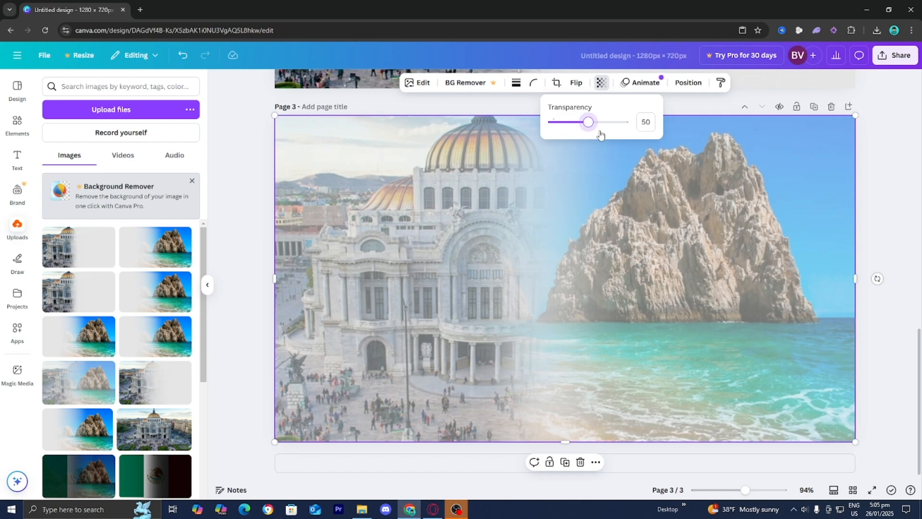
{"action": "left_click", "coordinate": [828, 174]}
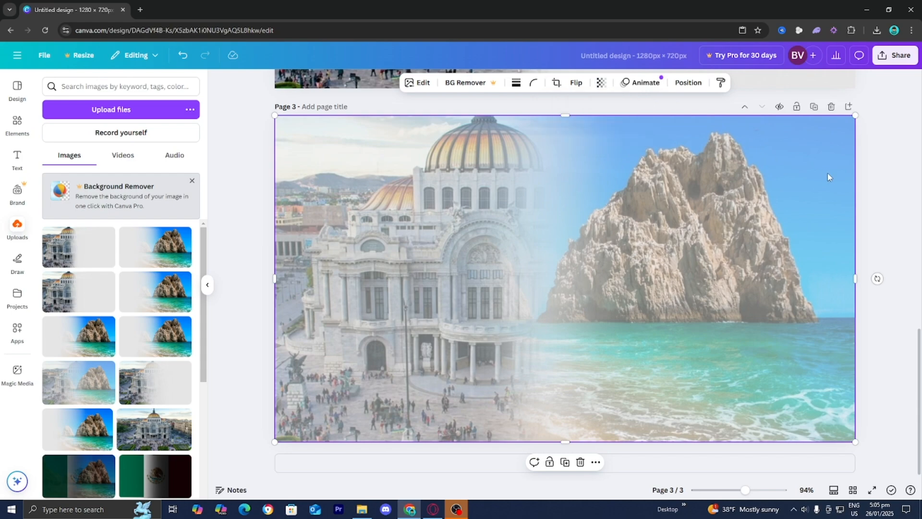
Download only page 3, the blended beach and palace image, as a PNG
{"action": "left_click", "coordinate": [894, 59]}
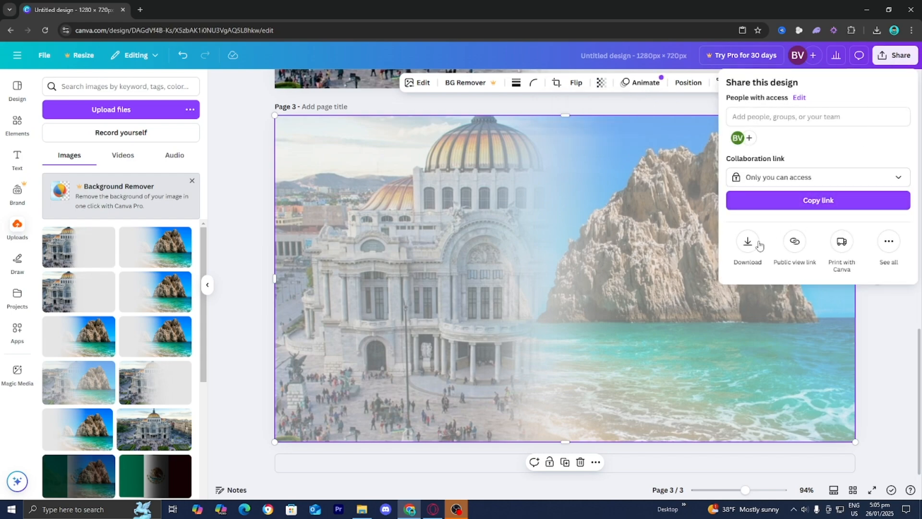
{"action": "left_click", "coordinate": [758, 244]}
{"action": "left_click", "coordinate": [771, 256]}
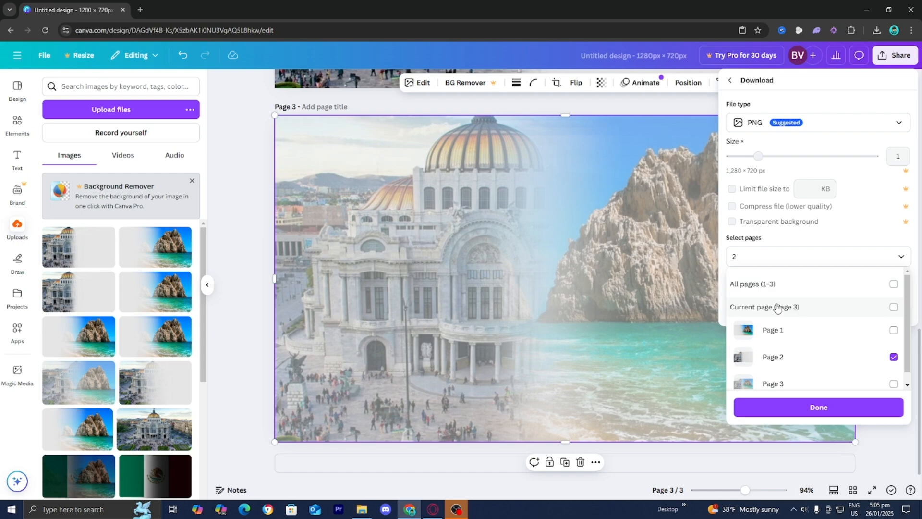
{"action": "scroll", "coordinate": [800, 356], "scroll_direction": "down", "scroll_amount": 1}
{"action": "left_click", "coordinate": [807, 372]}
{"action": "left_click", "coordinate": [809, 355]}
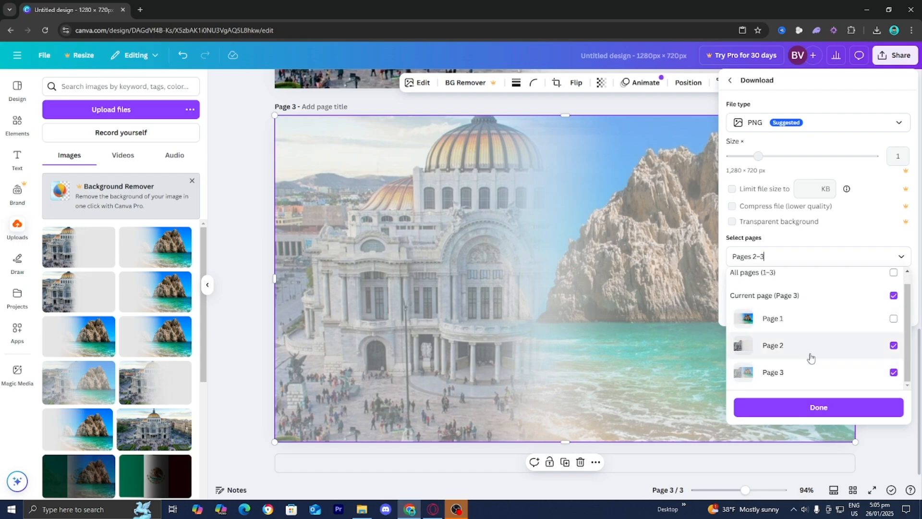
{"action": "left_click", "coordinate": [824, 407]}
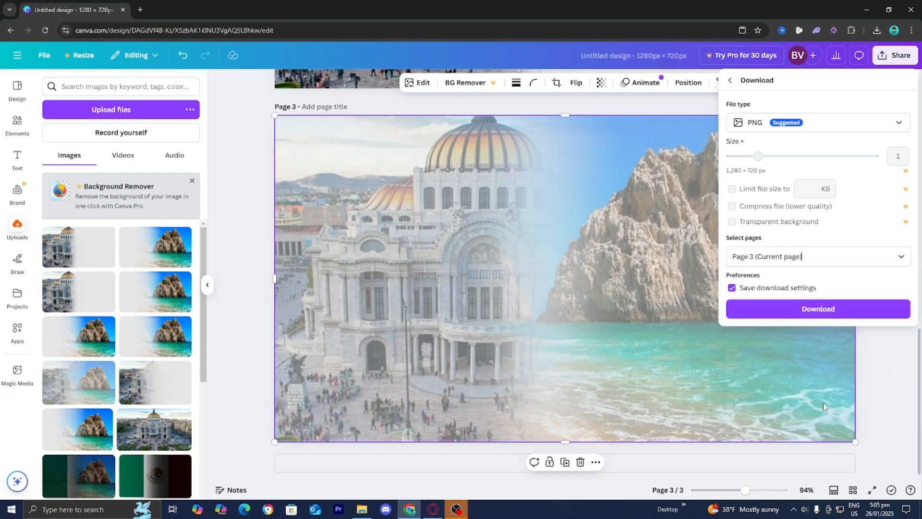
{"action": "left_click", "coordinate": [793, 313]}
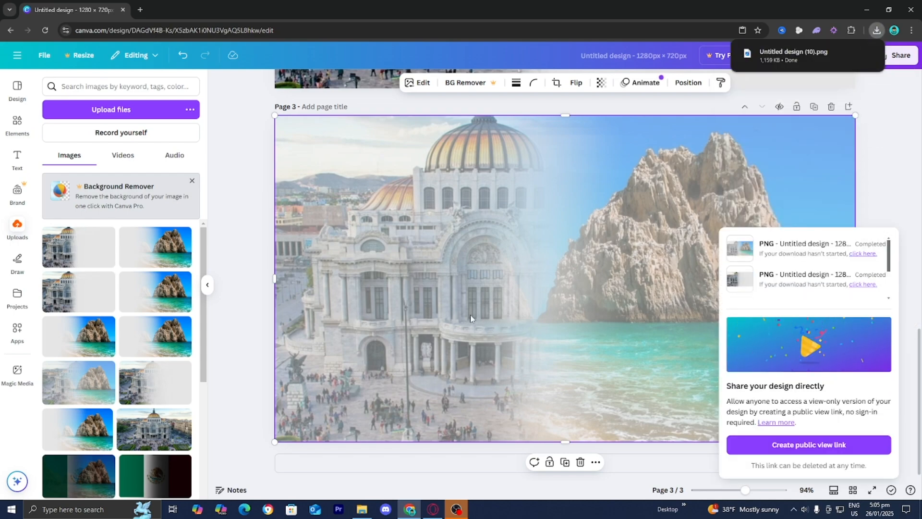
{"action": "left_click", "coordinate": [856, 186]}
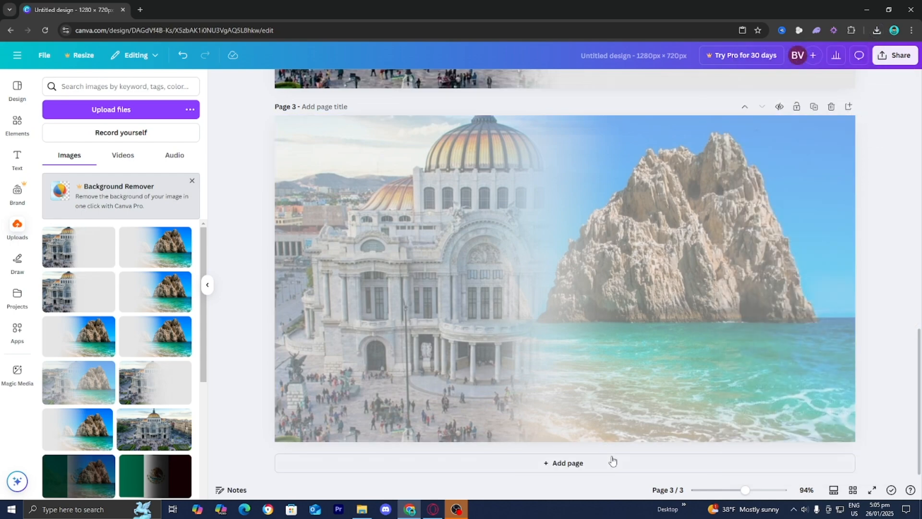
Add a fourth page, place the downloaded Untitled design (10).png on it and enlarge it to cover the page
{"action": "left_click", "coordinate": [603, 465]}
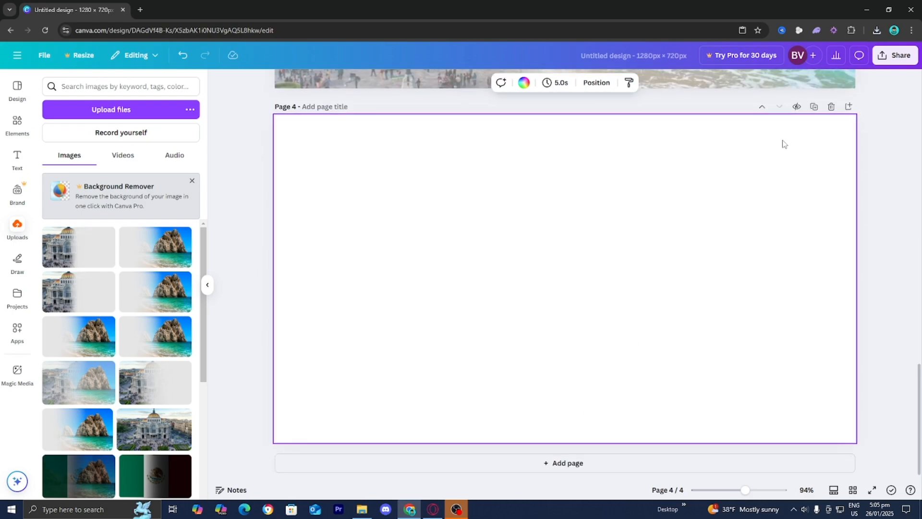
{"action": "left_click", "coordinate": [877, 32]}
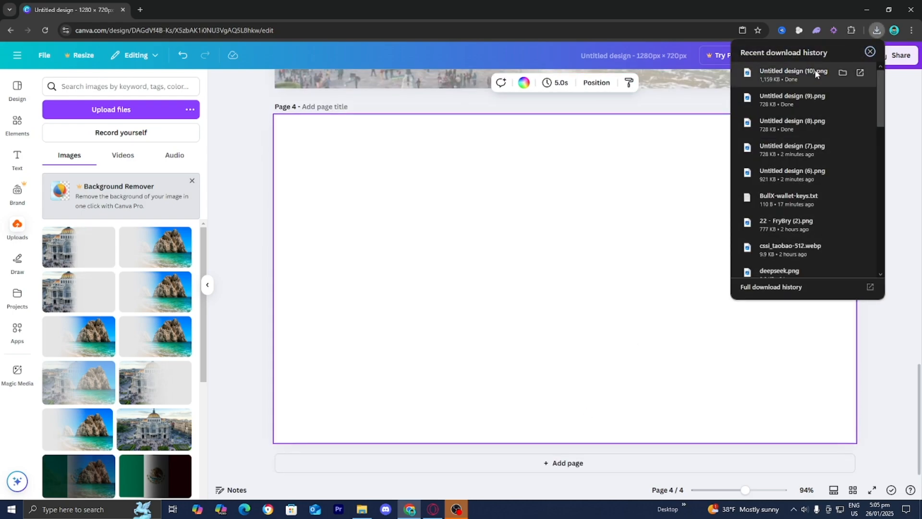
{"action": "left_click_drag", "start_coordinate": [815, 73], "coordinate": [447, 211]}
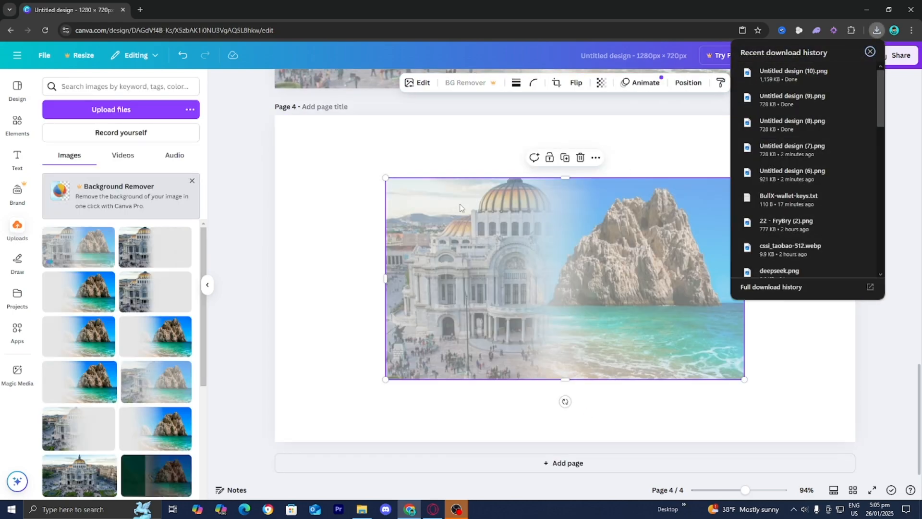
{"action": "left_click_drag", "start_coordinate": [594, 250], "coordinate": [485, 184]}
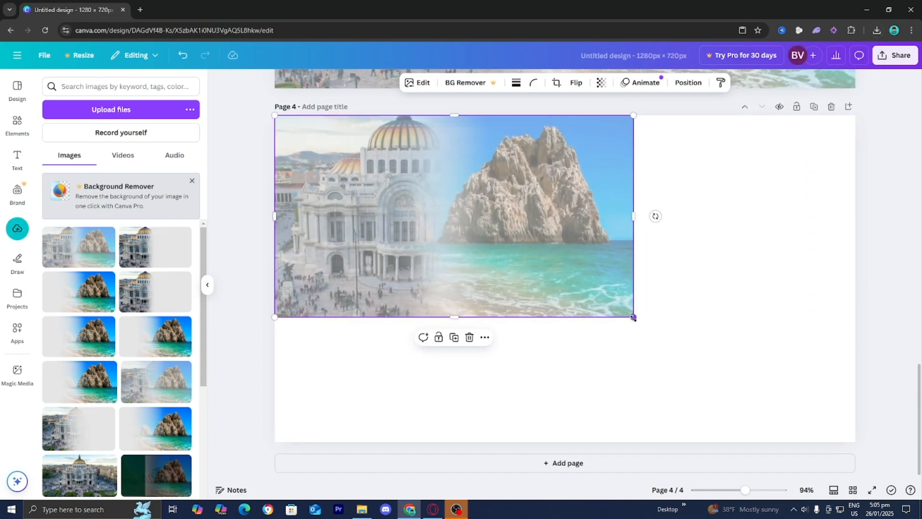
{"action": "left_click_drag", "start_coordinate": [634, 317], "coordinate": [851, 448]}
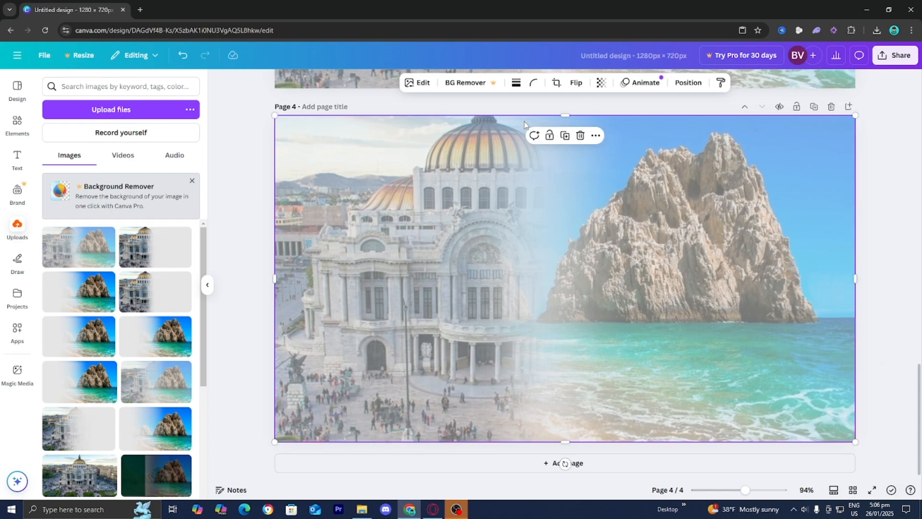
Adjust the page 4 image's light: brightness -40, contrast 100, highlights 11 and shadows -8
{"action": "left_click", "coordinate": [422, 84]}
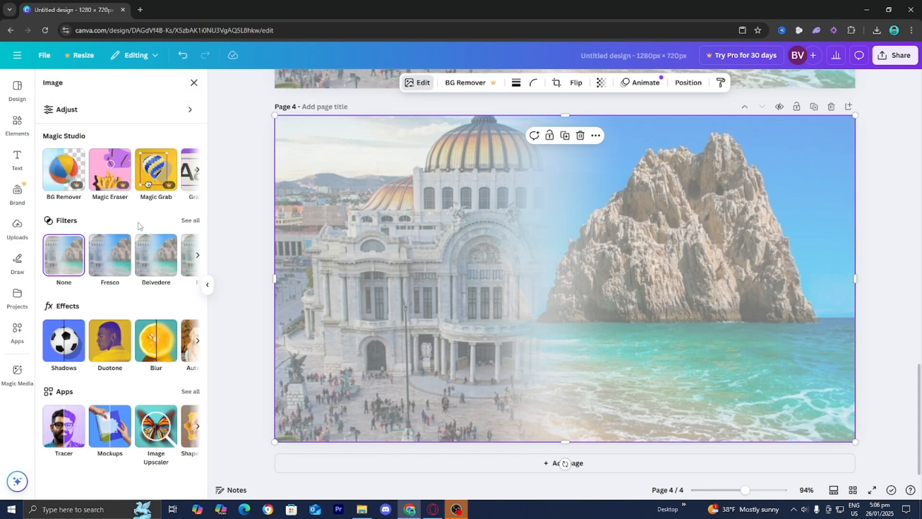
{"action": "left_click", "coordinate": [88, 114]}
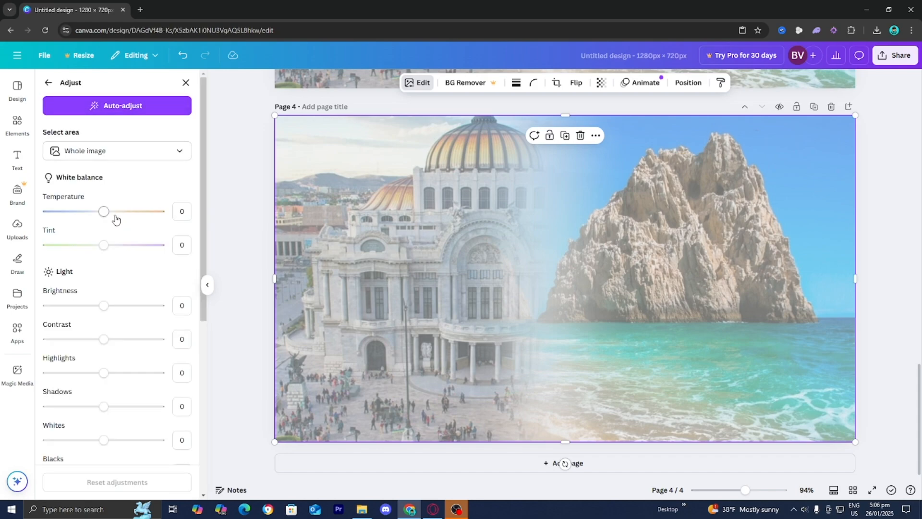
{"action": "scroll", "coordinate": [105, 288], "scroll_direction": "down", "scroll_amount": 2}
{"action": "left_click_drag", "start_coordinate": [103, 262], "coordinate": [81, 270]}
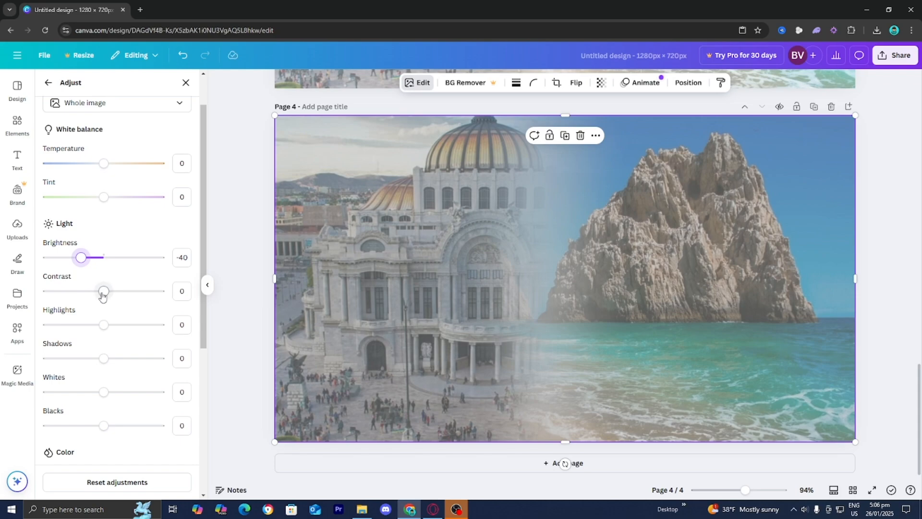
{"action": "left_click_drag", "start_coordinate": [105, 293], "coordinate": [204, 303]}
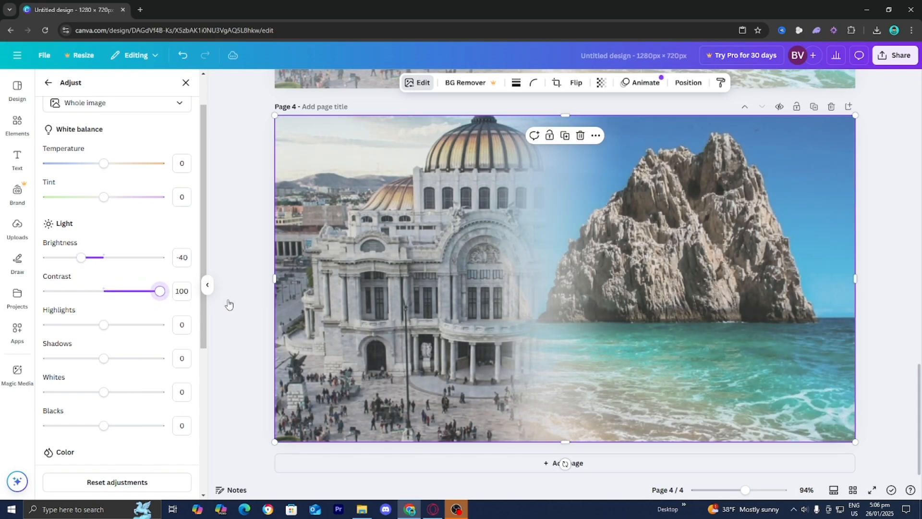
{"action": "left_click_drag", "start_coordinate": [104, 325], "coordinate": [101, 371]}
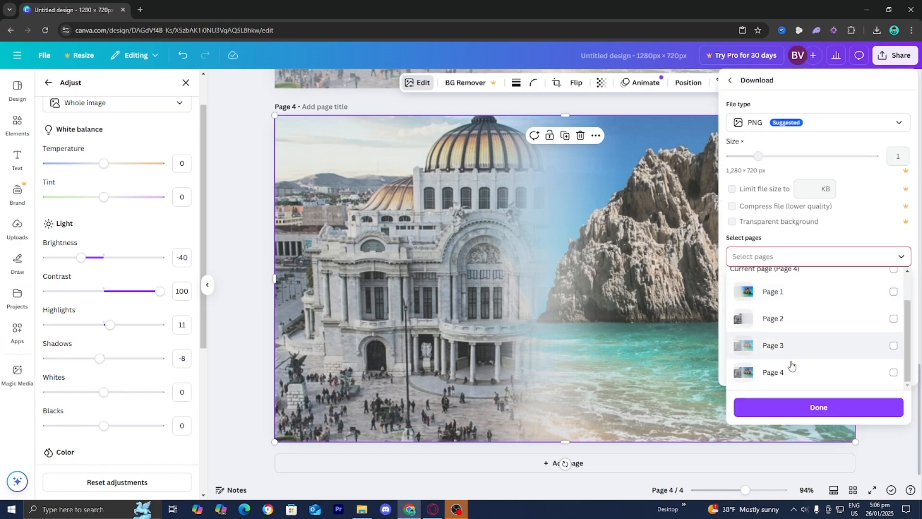
Download only page 4, the colour-adjusted blend, as a PNG
{"action": "left_click", "coordinate": [790, 372]}
{"action": "left_click", "coordinate": [800, 258]}
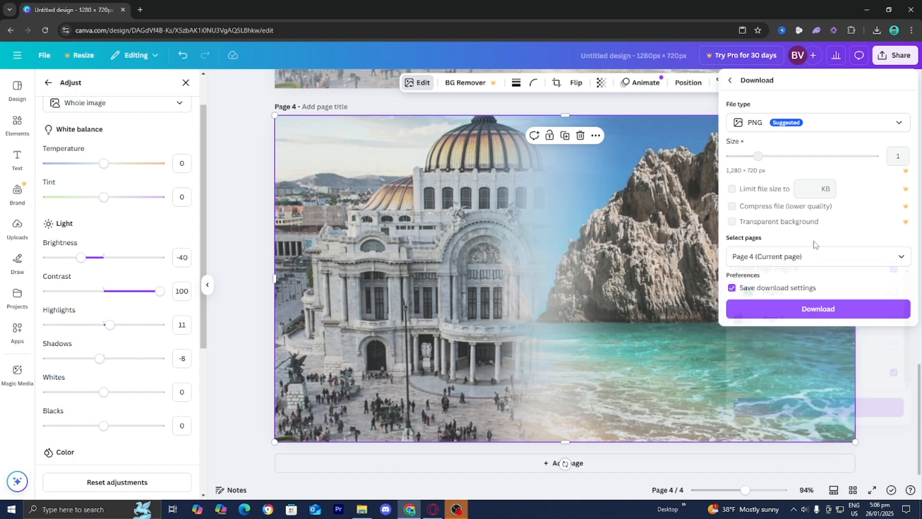
{"action": "left_click", "coordinate": [819, 309]}
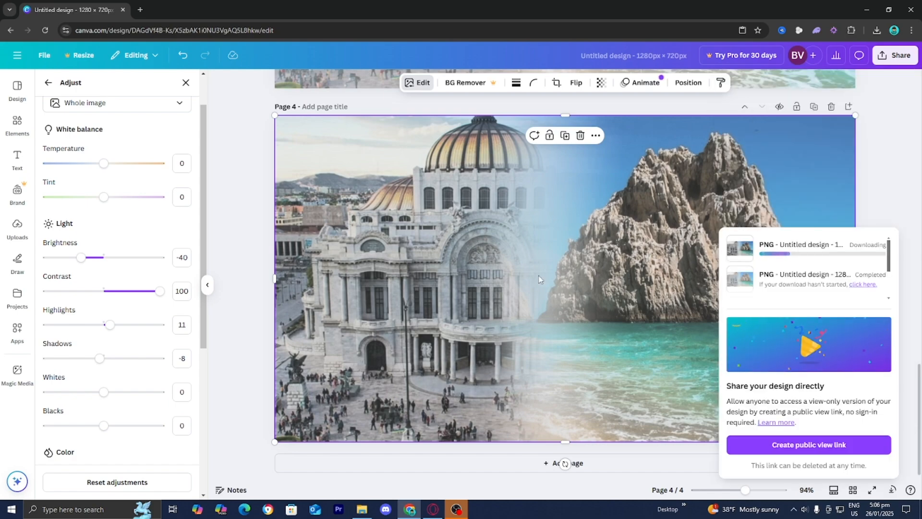